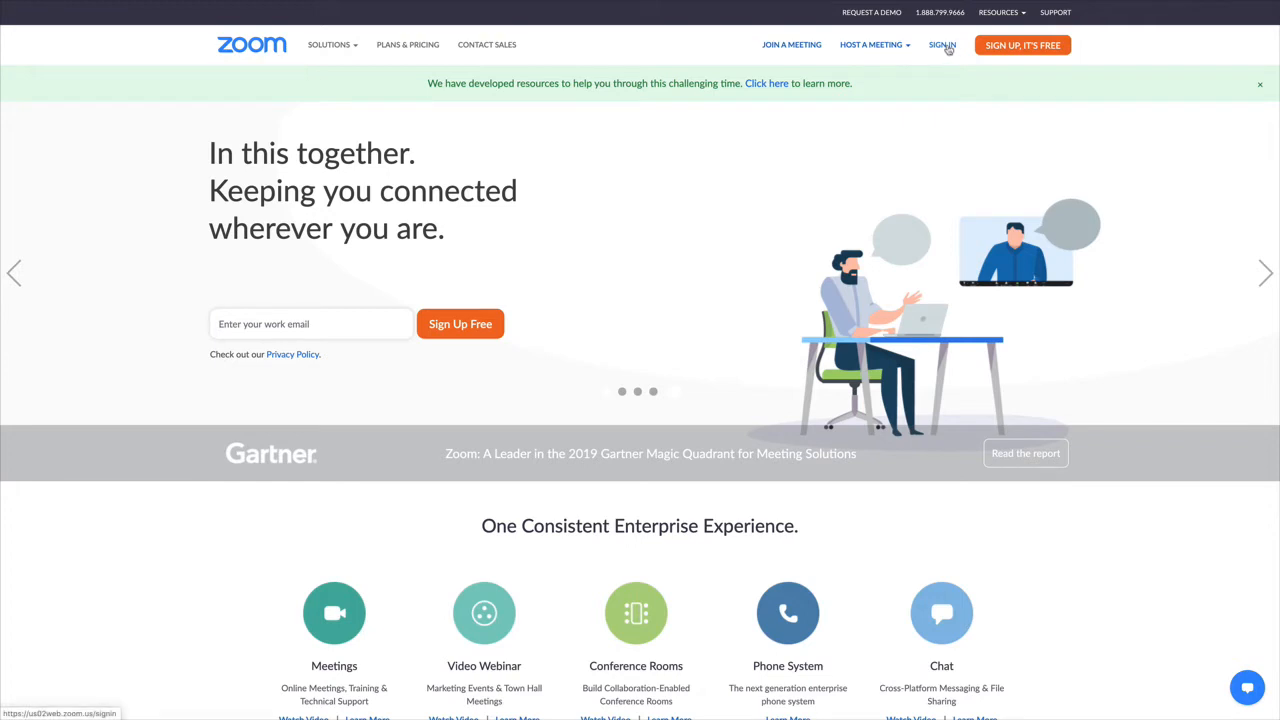
# Sign in to the Zoom website with the first listed Google account.
pyautogui.click(945, 46)
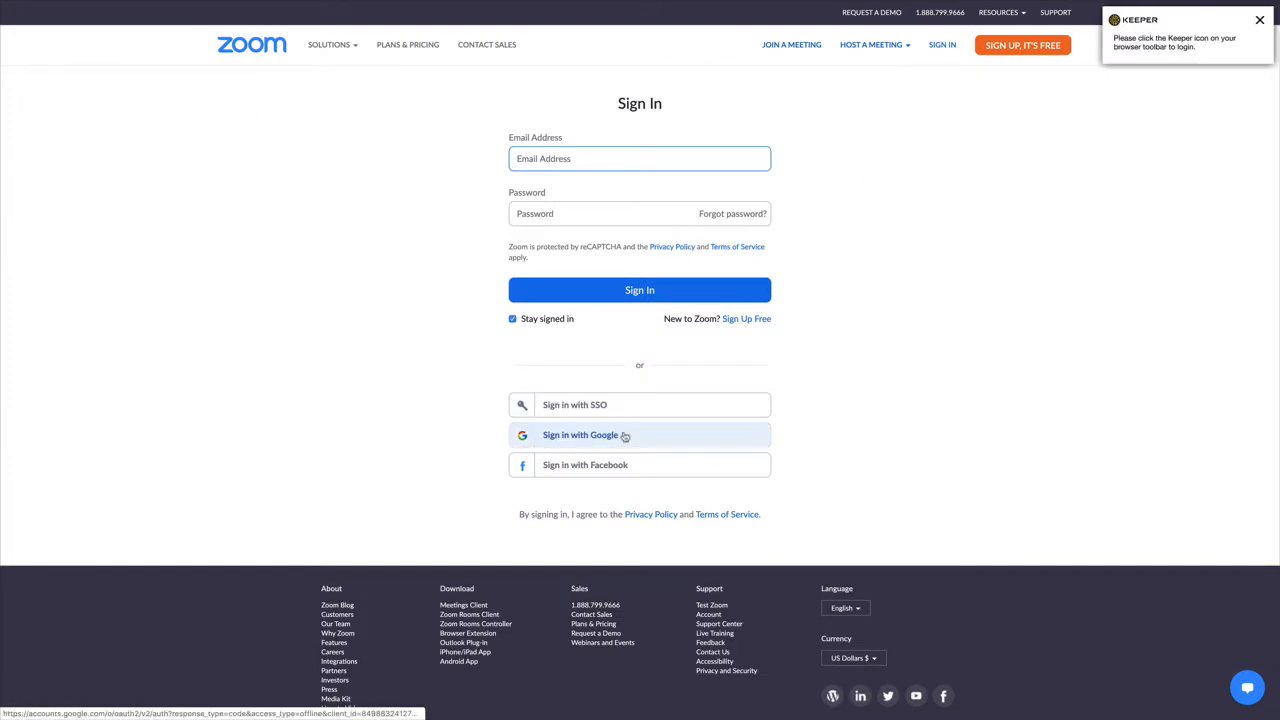
pyautogui.click(625, 436)
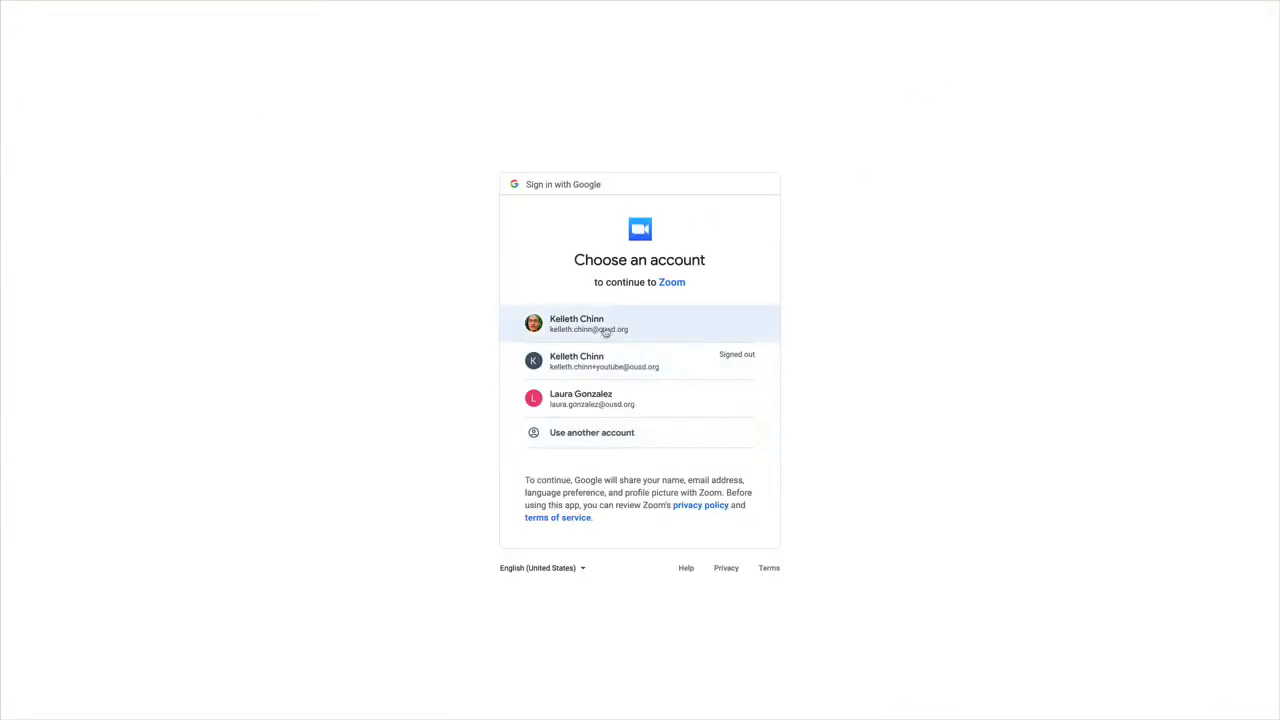
pyautogui.click(605, 330)
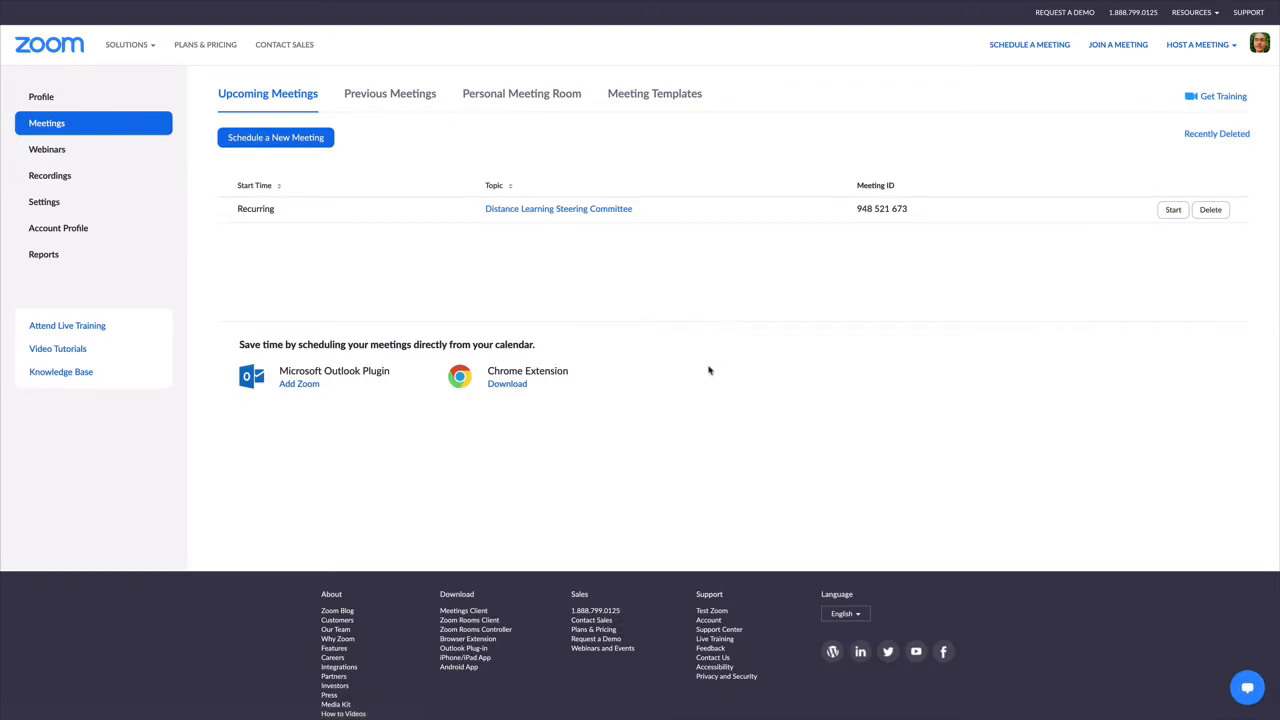
# Turn on "Allow live streaming meetings" in Zoom's advanced in-meeting settings.
pyautogui.click(43, 203)
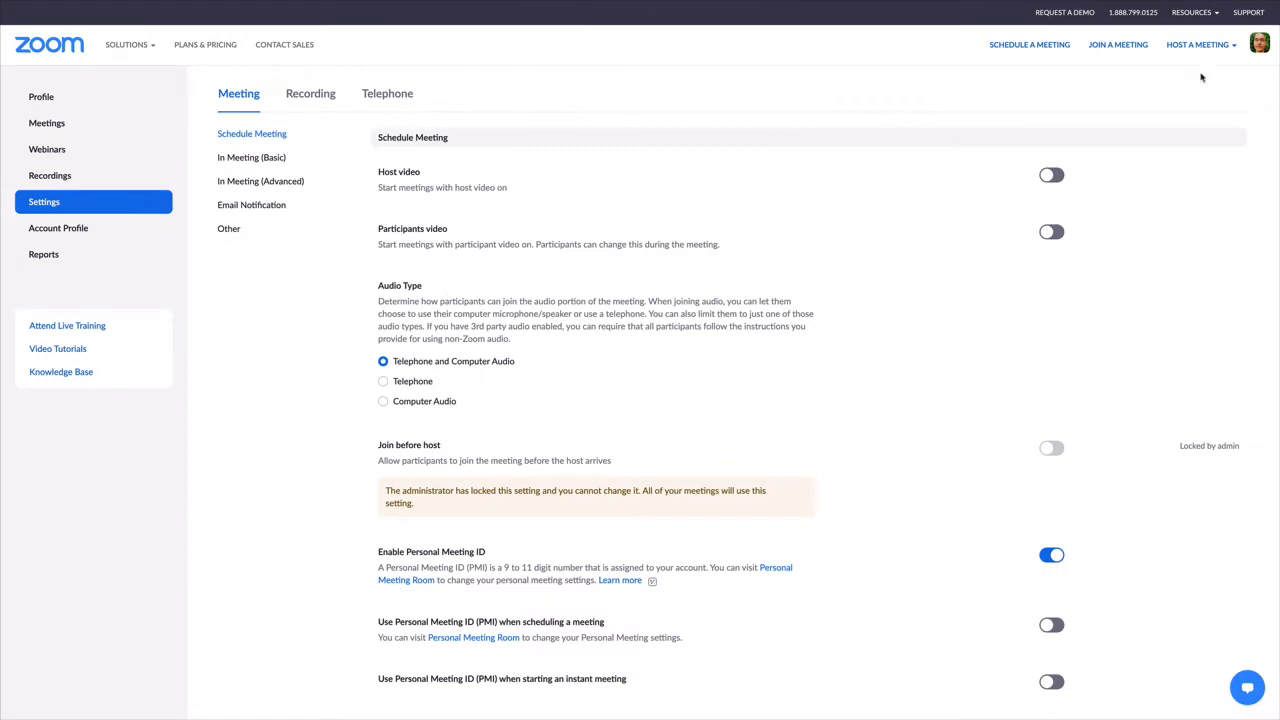
pyautogui.click(258, 181)
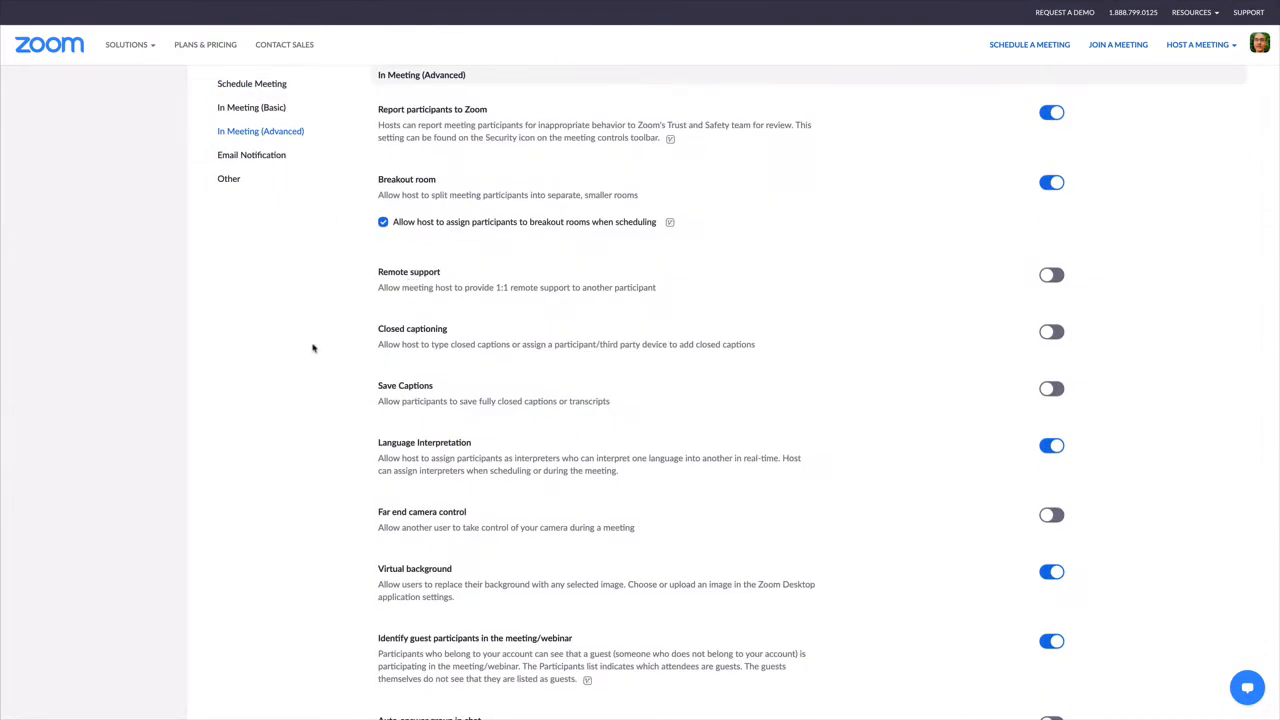
pyautogui.scroll(-3, 312, 348)
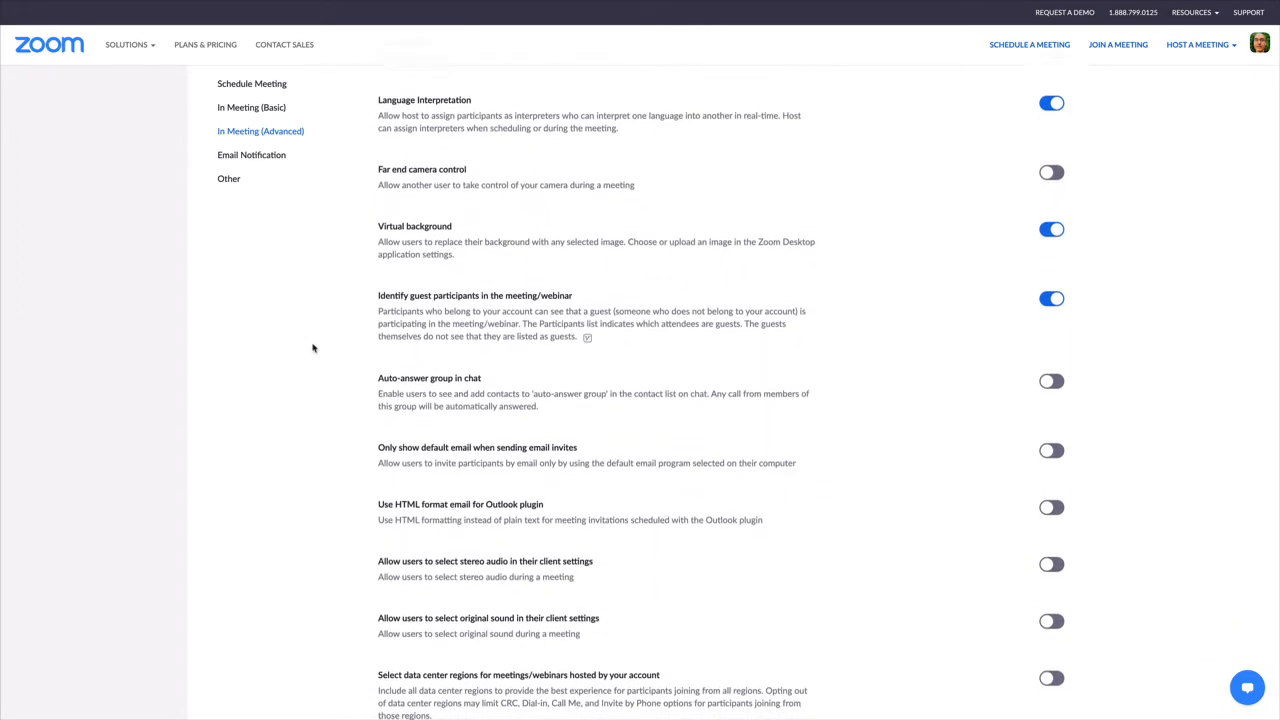
pyautogui.scroll(-5, 312, 348)
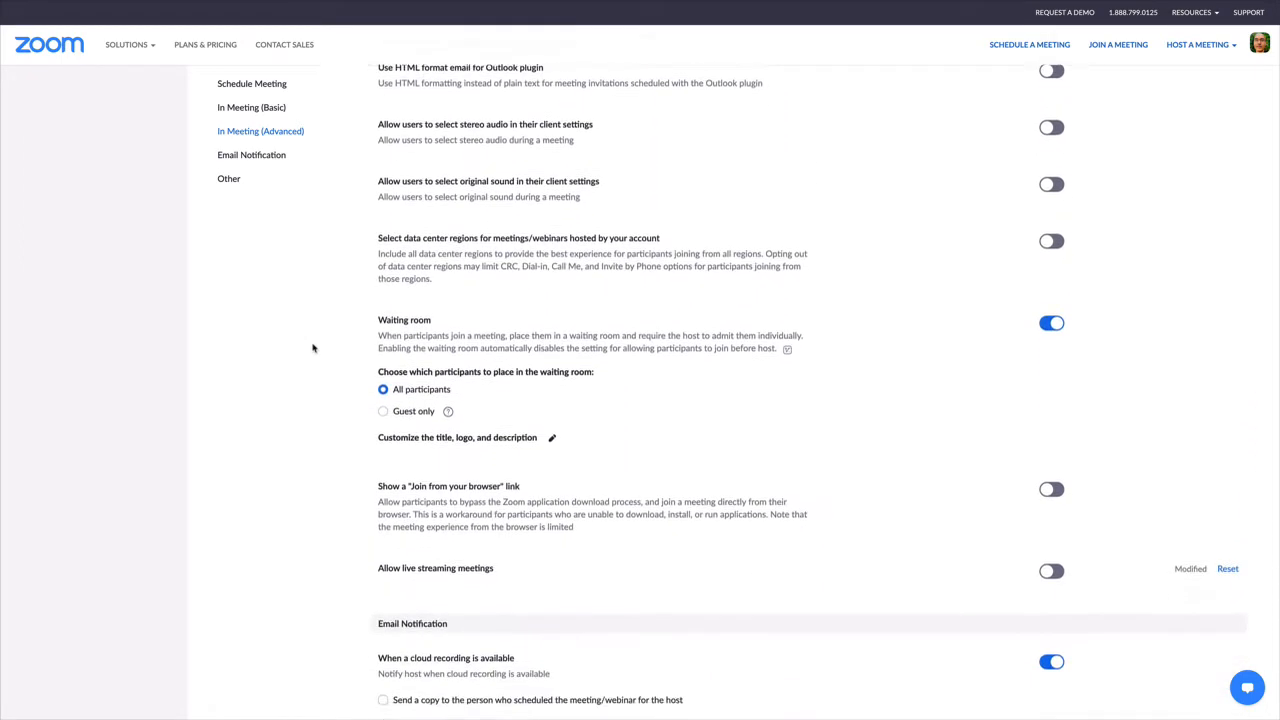
pyautogui.scroll(-3, 312, 348)
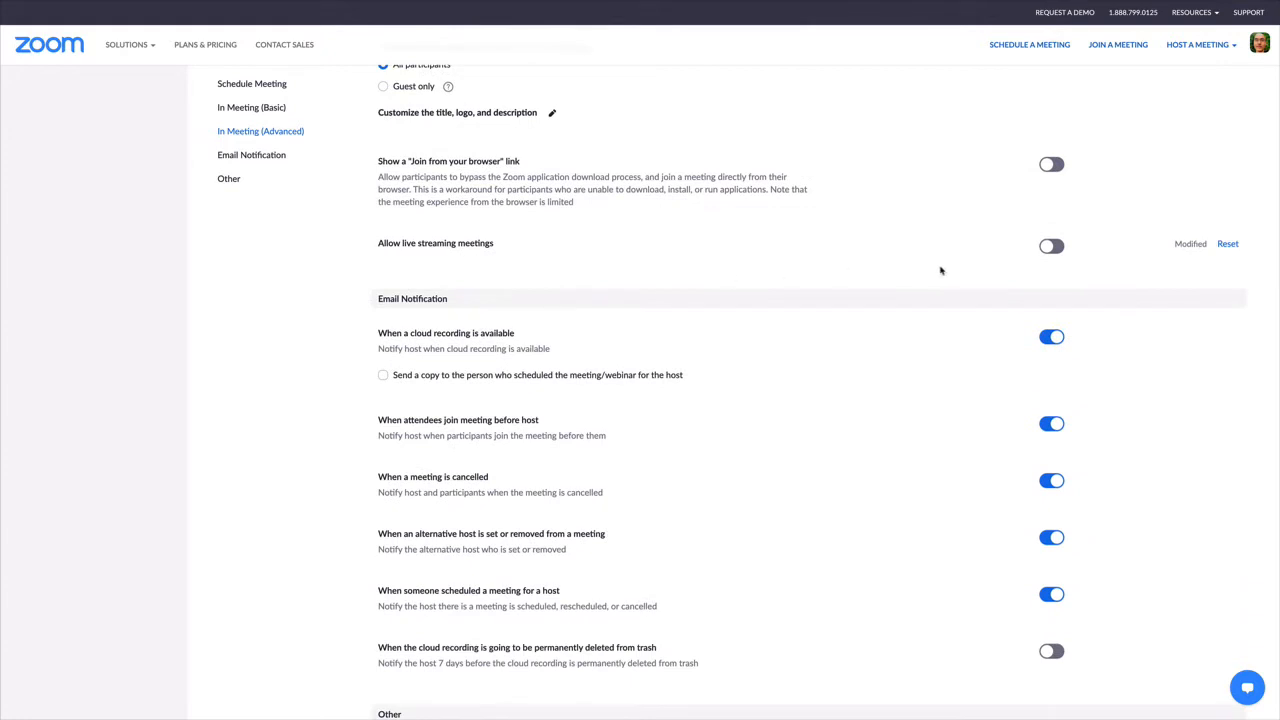
pyautogui.click(1050, 246)
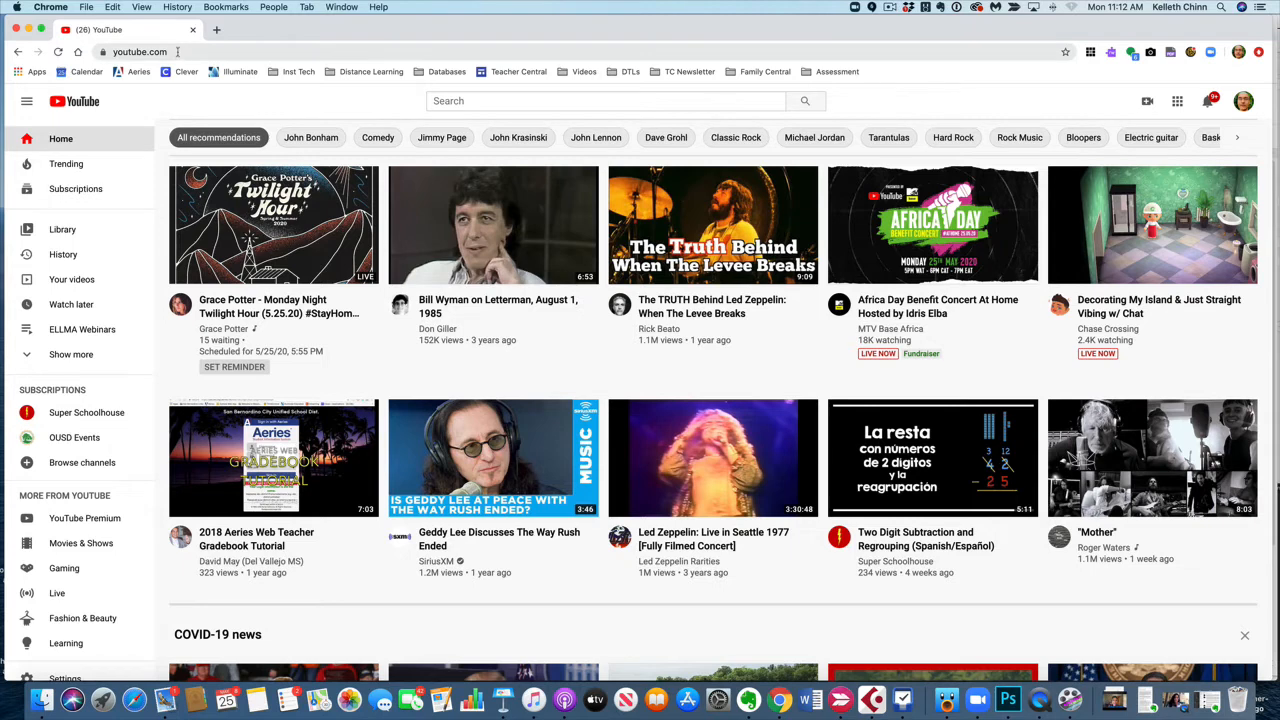
# Switch to YouTube and choose to go live to begin setting up a new stream.
pyautogui.click(1147, 103)
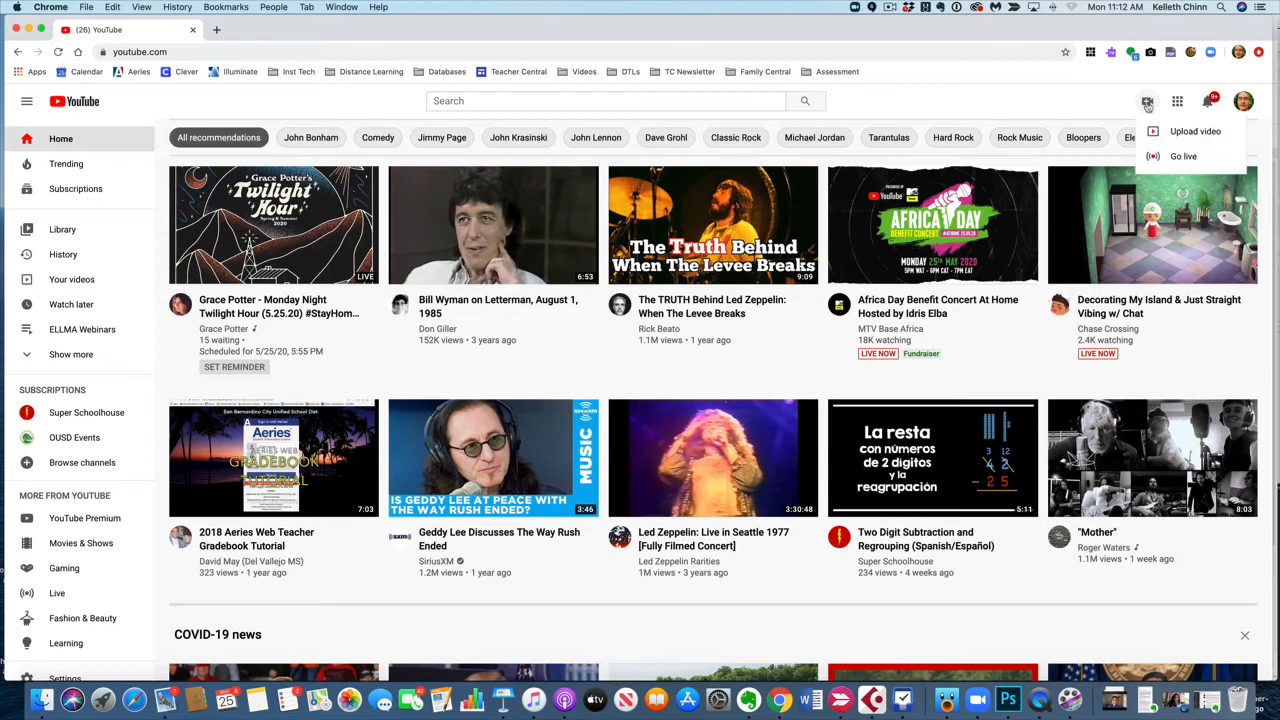
pyautogui.click(1215, 159)
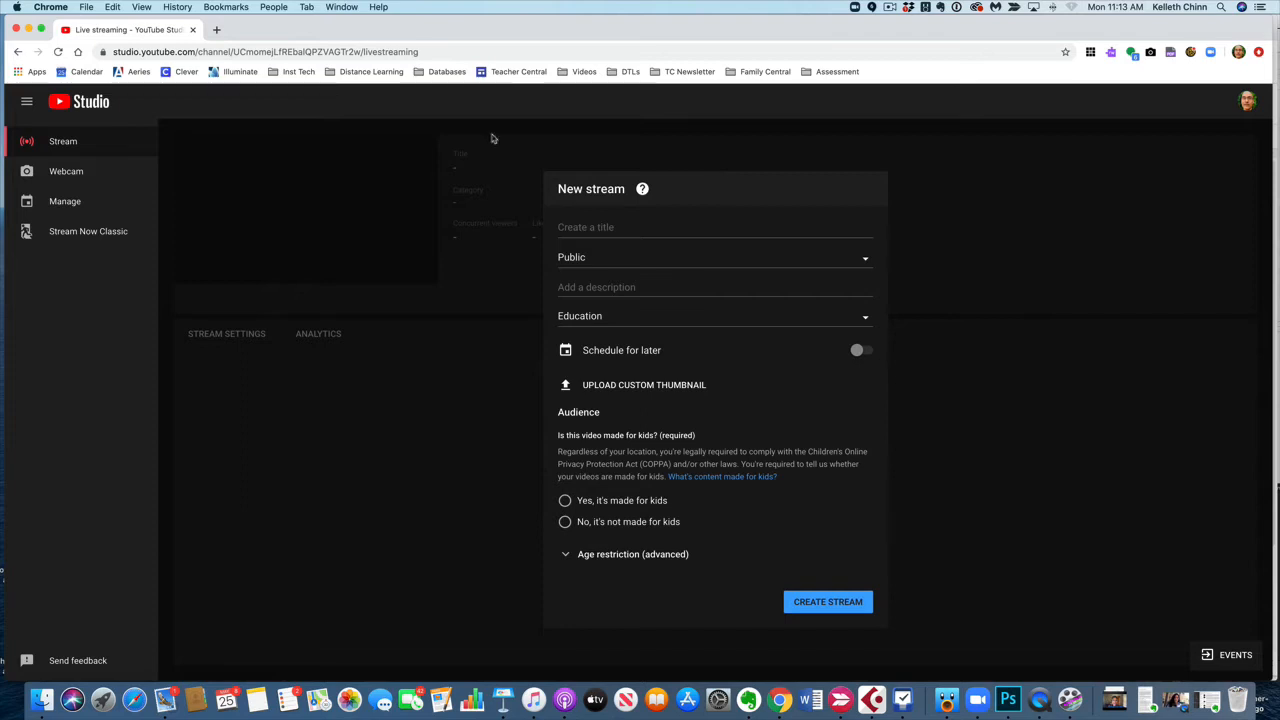
pyautogui.click(84, 235)
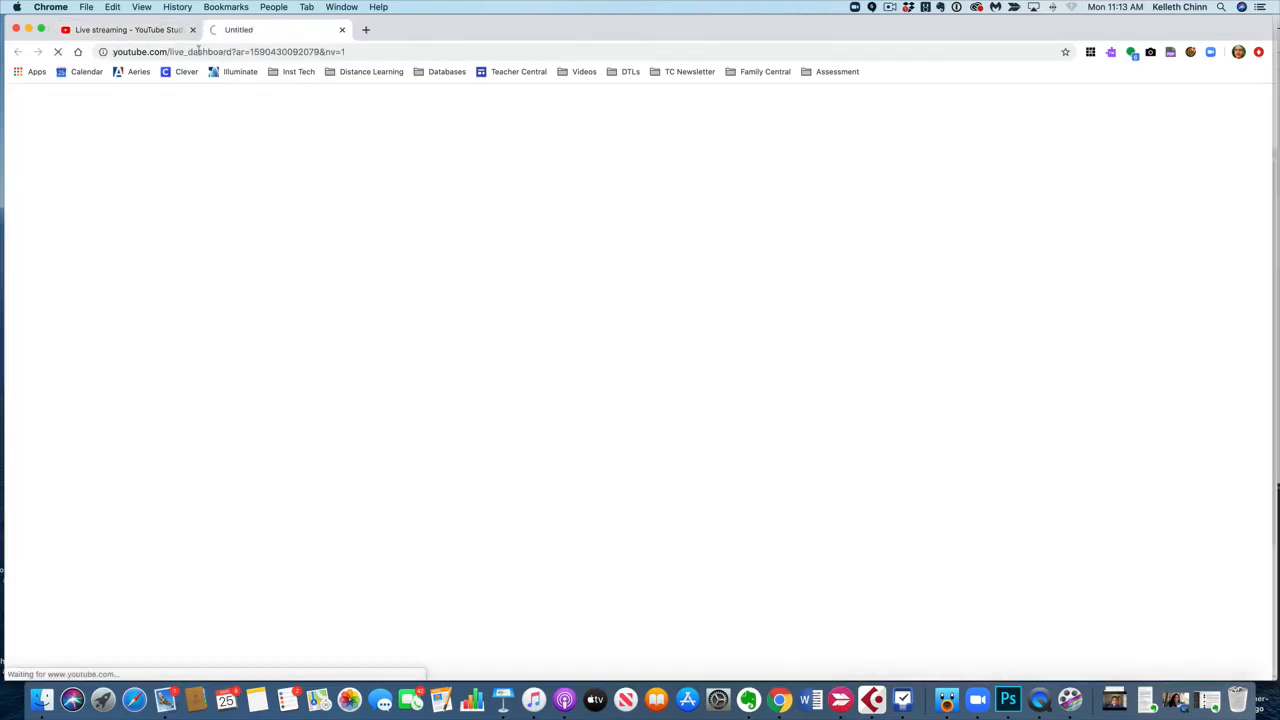
pyautogui.click(341, 29)
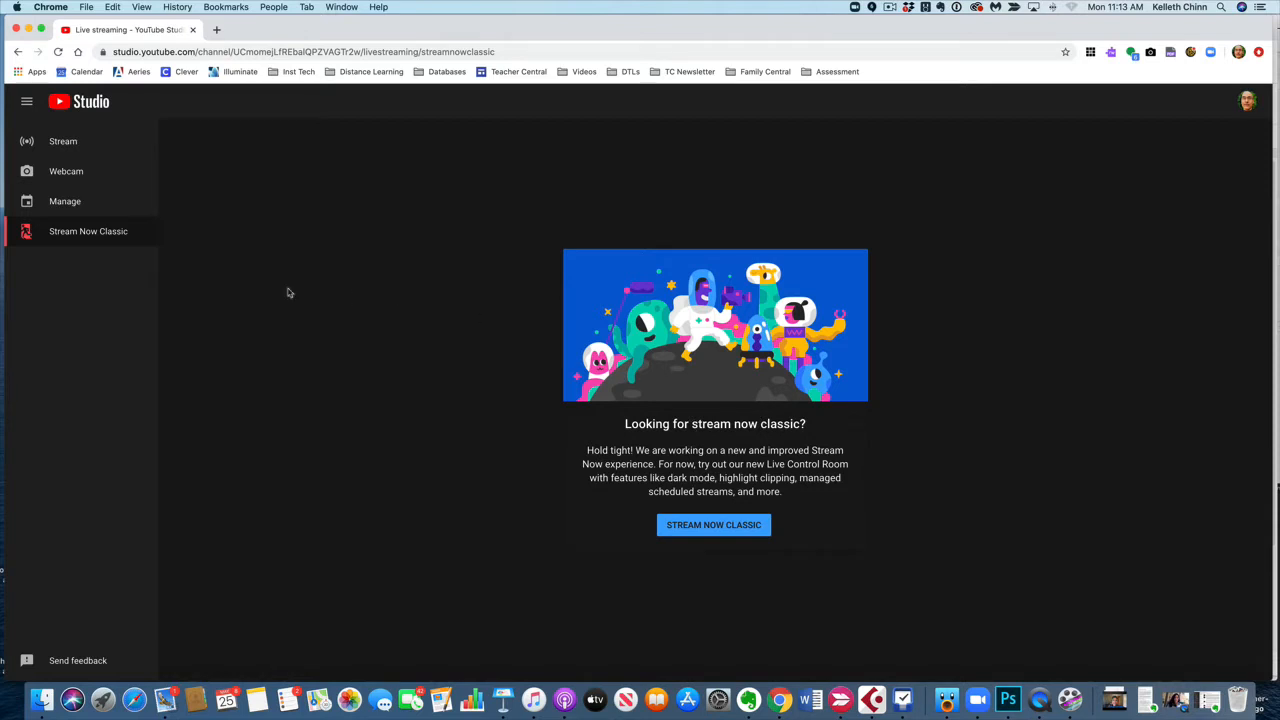
pyautogui.click(62, 144)
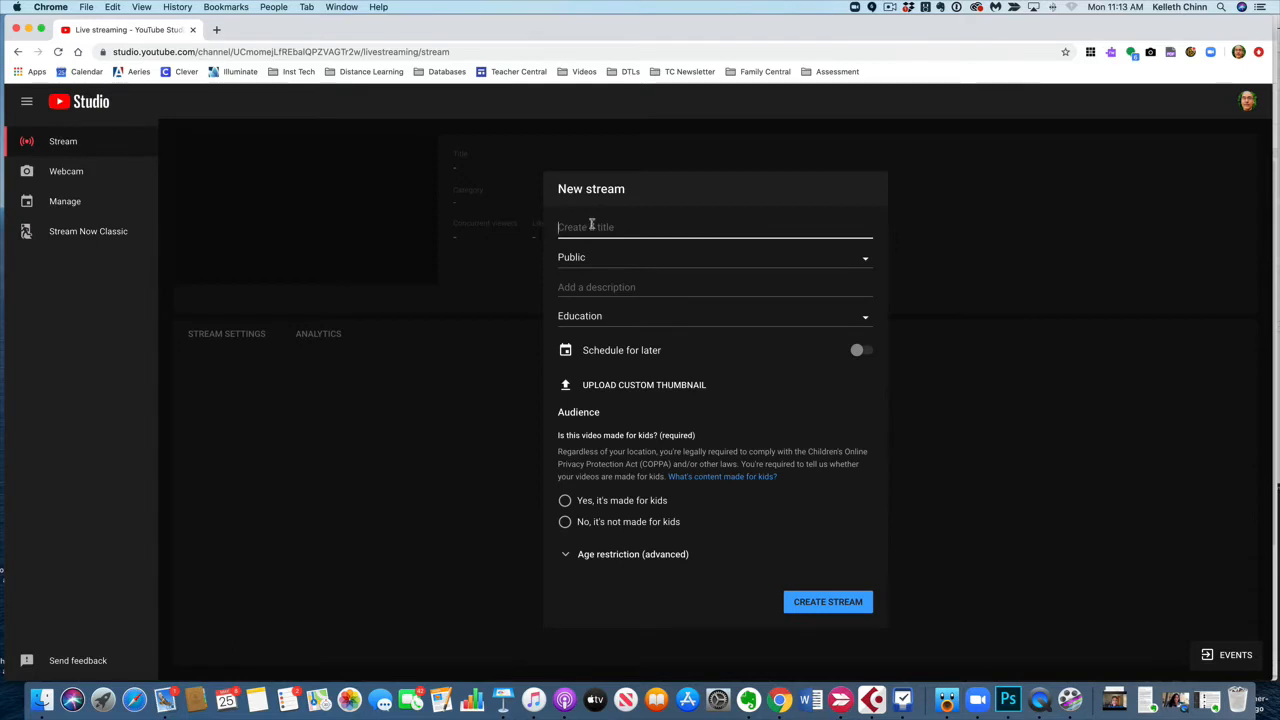
# Title the new stream "Our Virtual Promotion Ceremony" and set its visibility to Unlisted.
pyautogui.write('Ou')
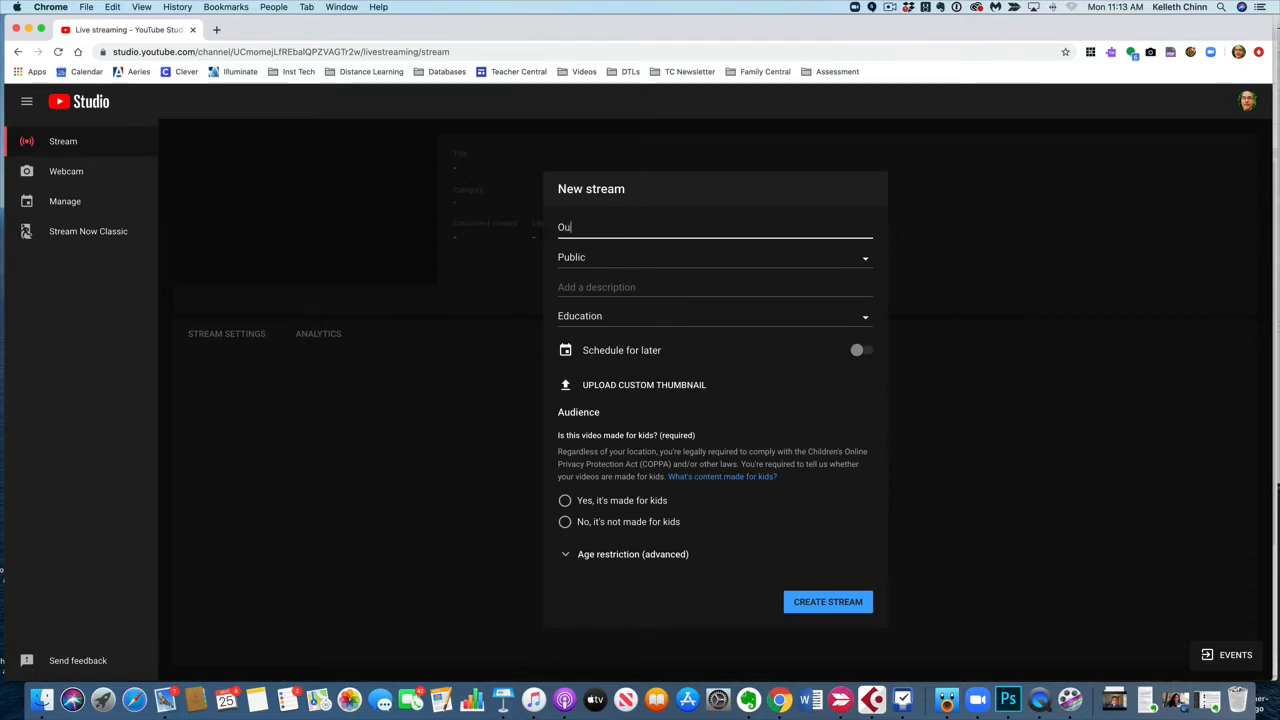
pyautogui.write('r Virtual Promotion C')
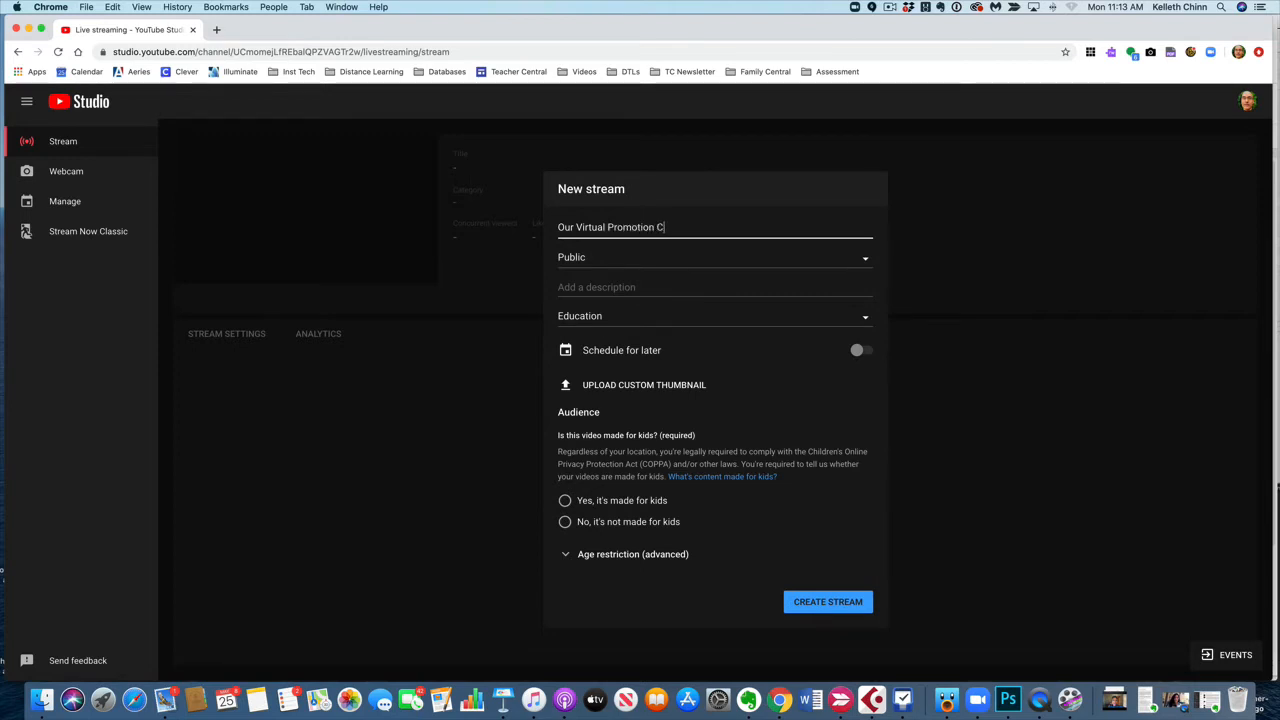
pyautogui.write('eremony')
pyautogui.click(612, 260)
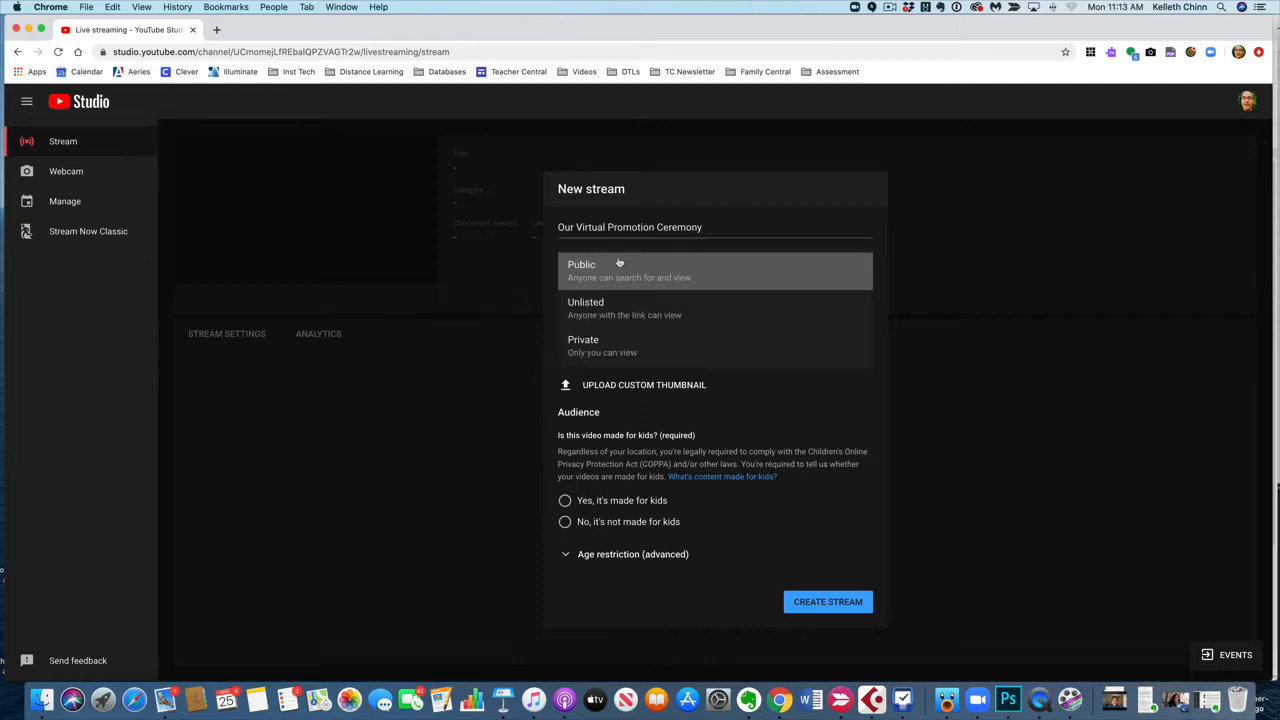
pyautogui.click(694, 318)
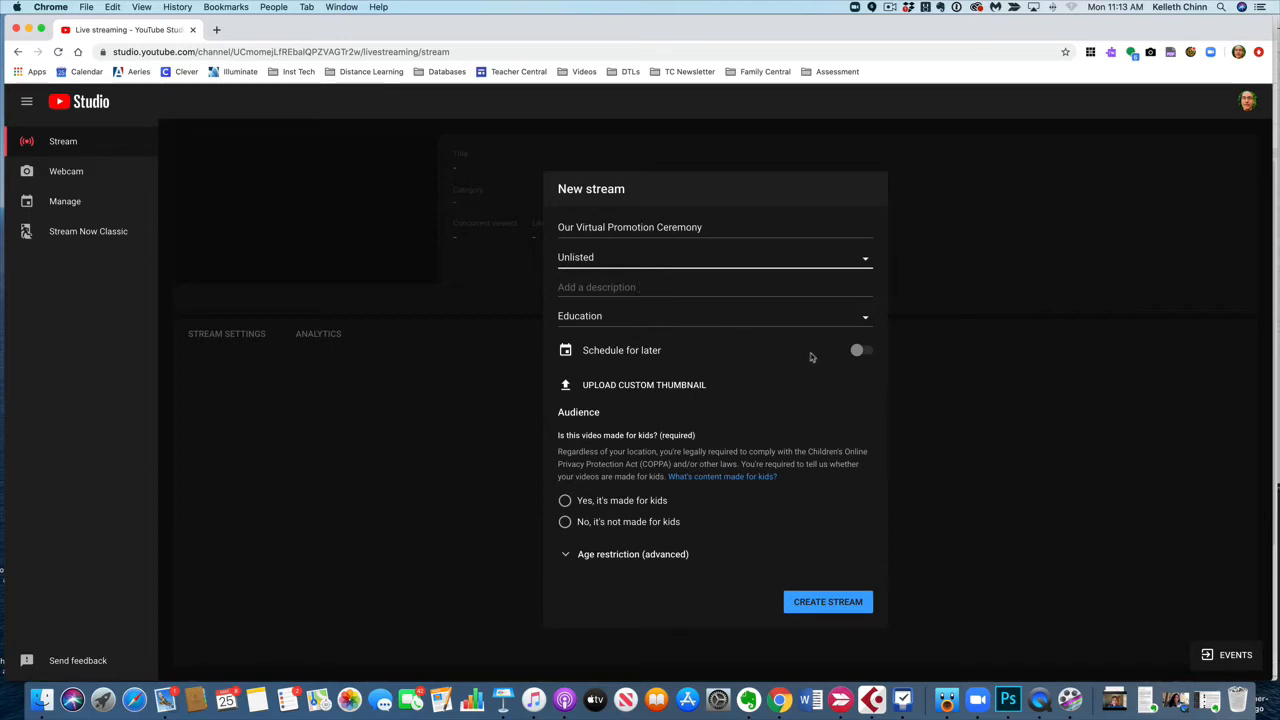
# Enable scheduling the stream for later and upload "Our Virutal Promotion Ceremony.jpg" from the Desktop as its custom thumbnail.
pyautogui.click(862, 351)
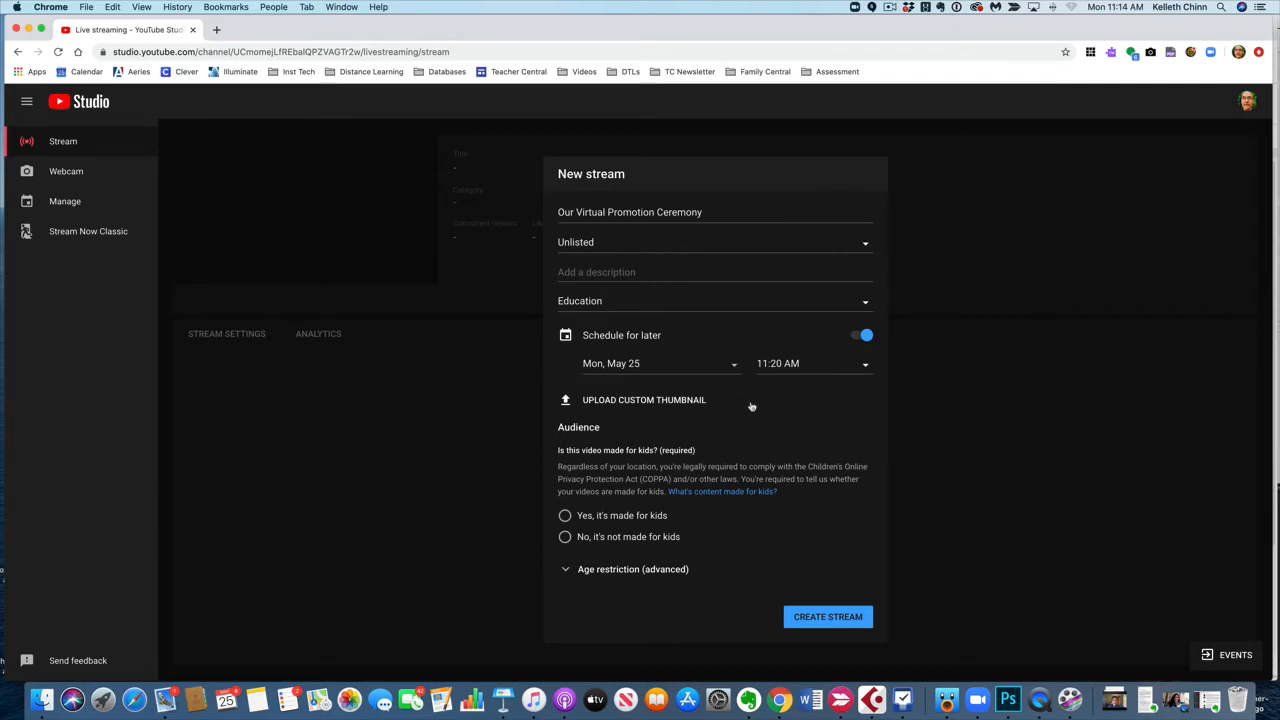
pyautogui.click(650, 401)
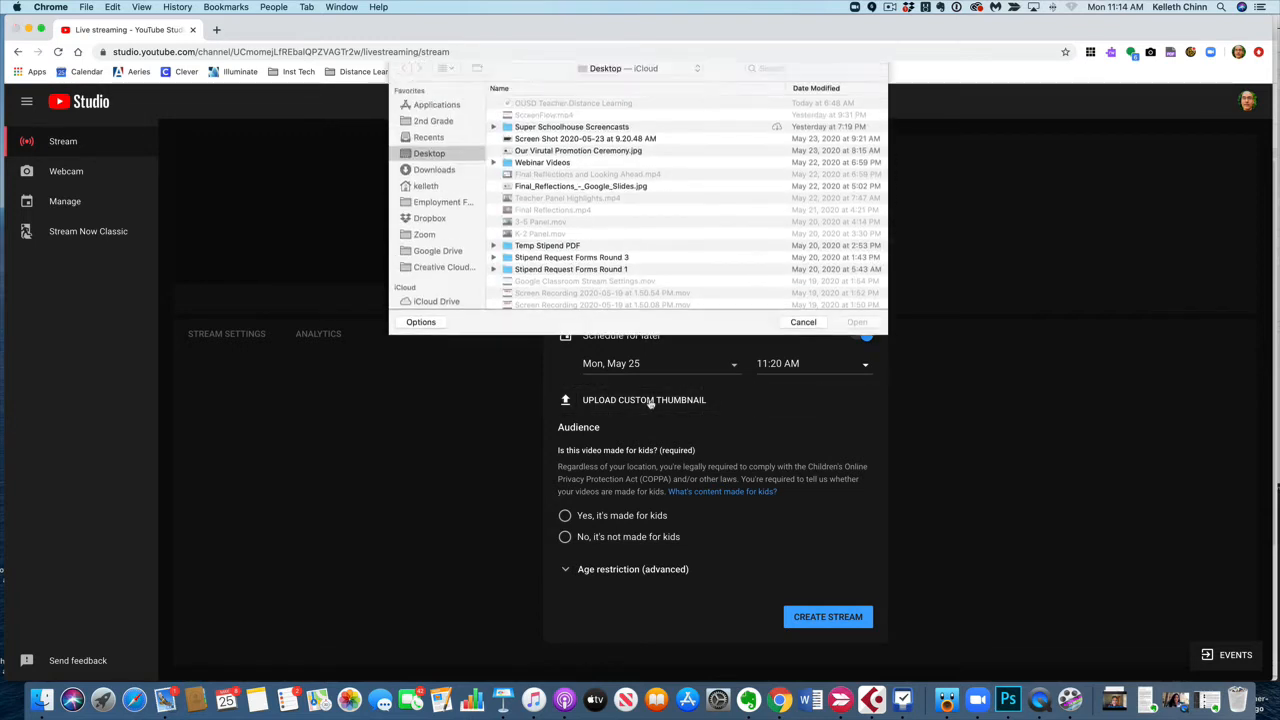
pyautogui.click(637, 160)
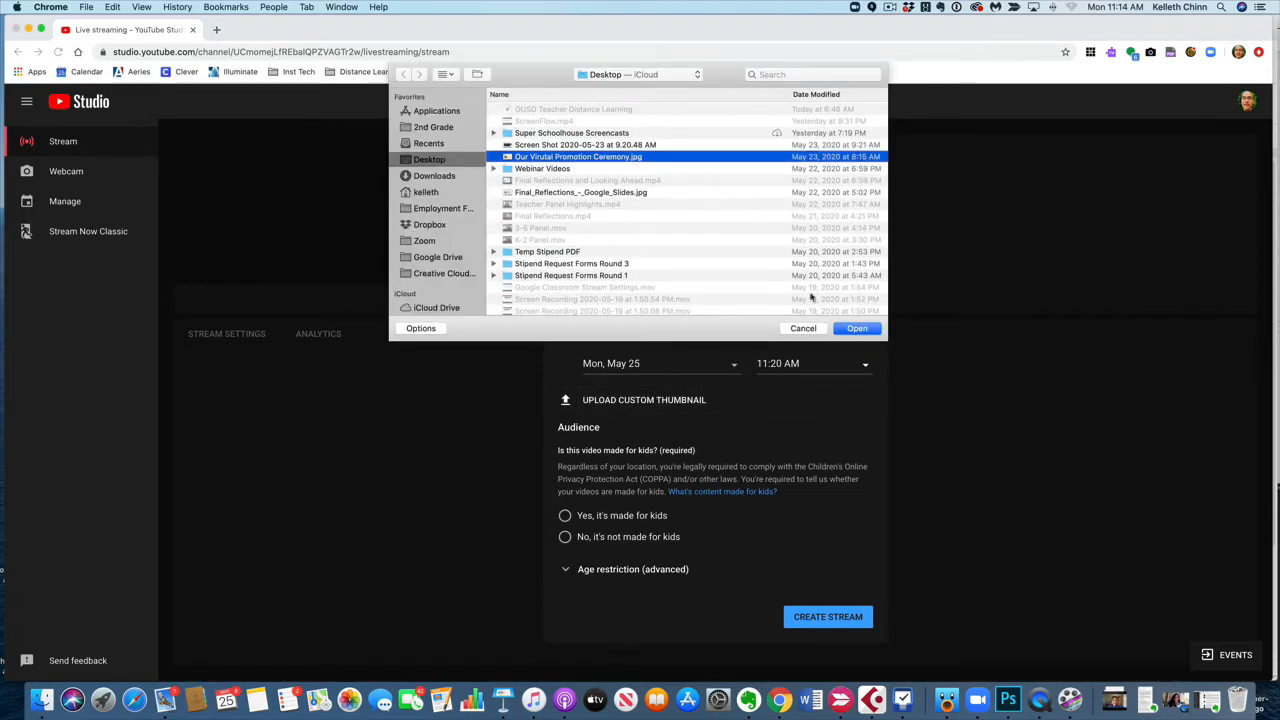
pyautogui.click(853, 329)
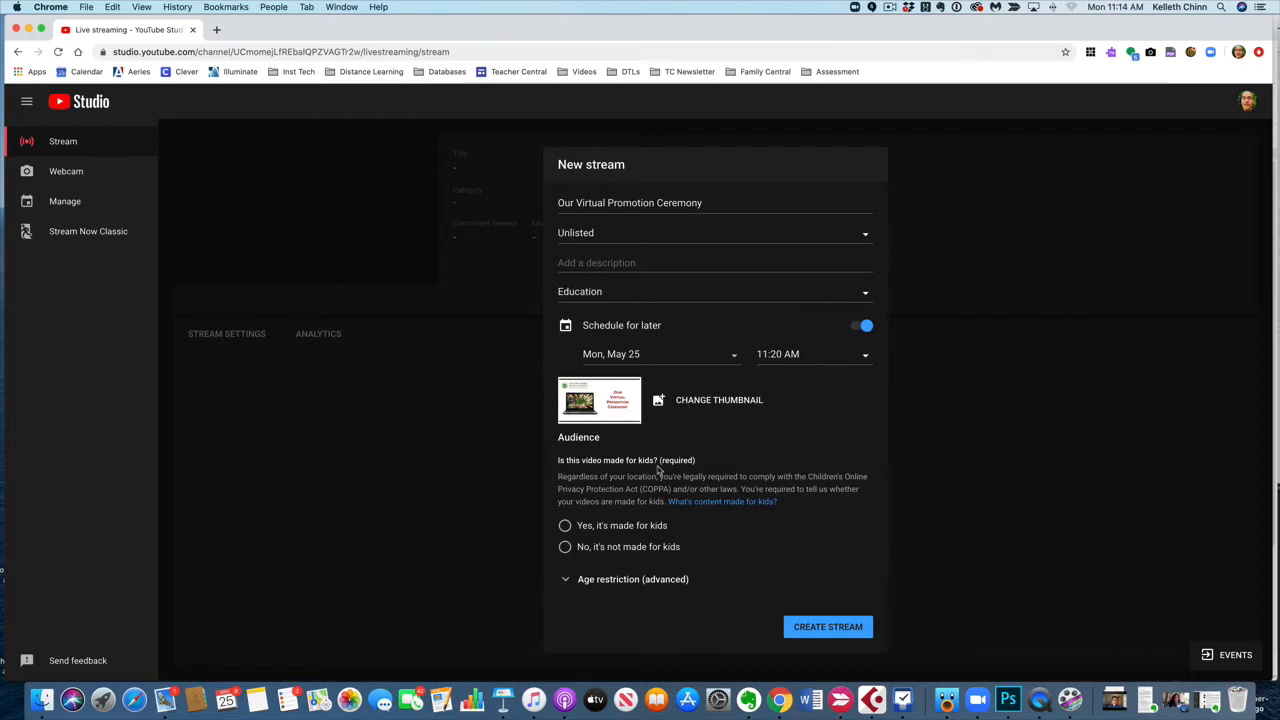
# Mark the stream as made for kids and create it.
pyautogui.click(565, 526)
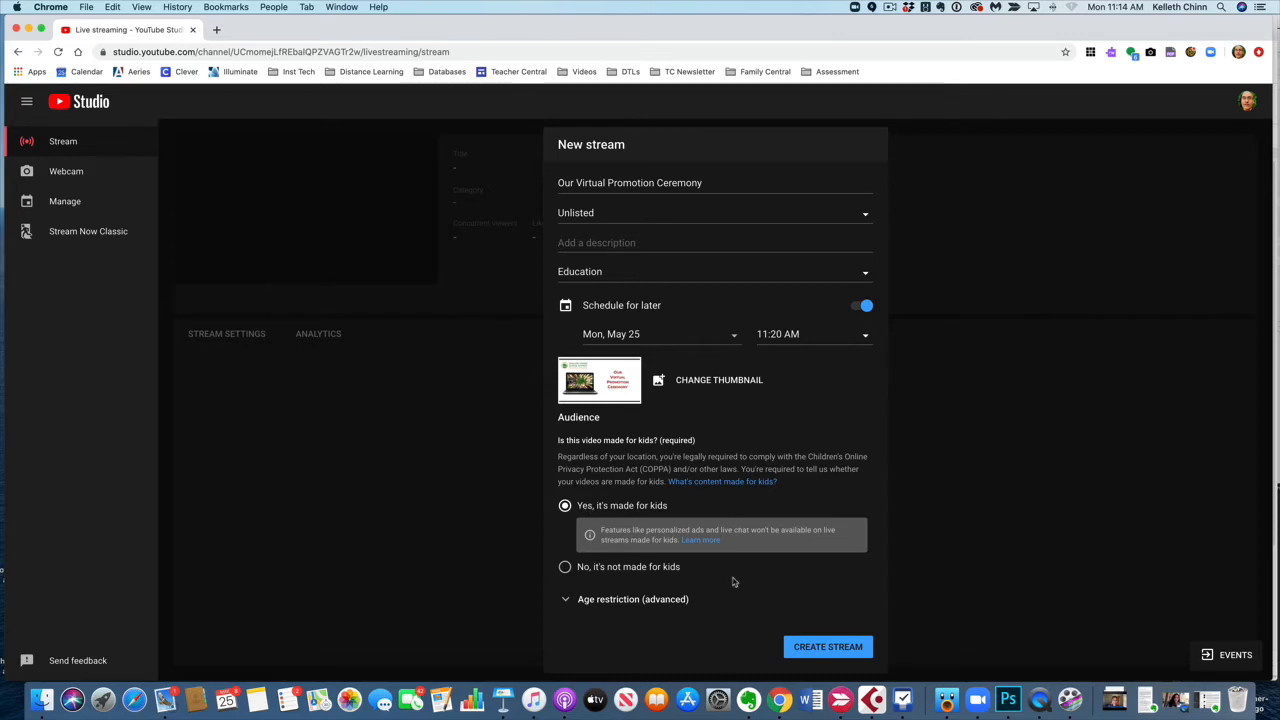
pyautogui.click(837, 648)
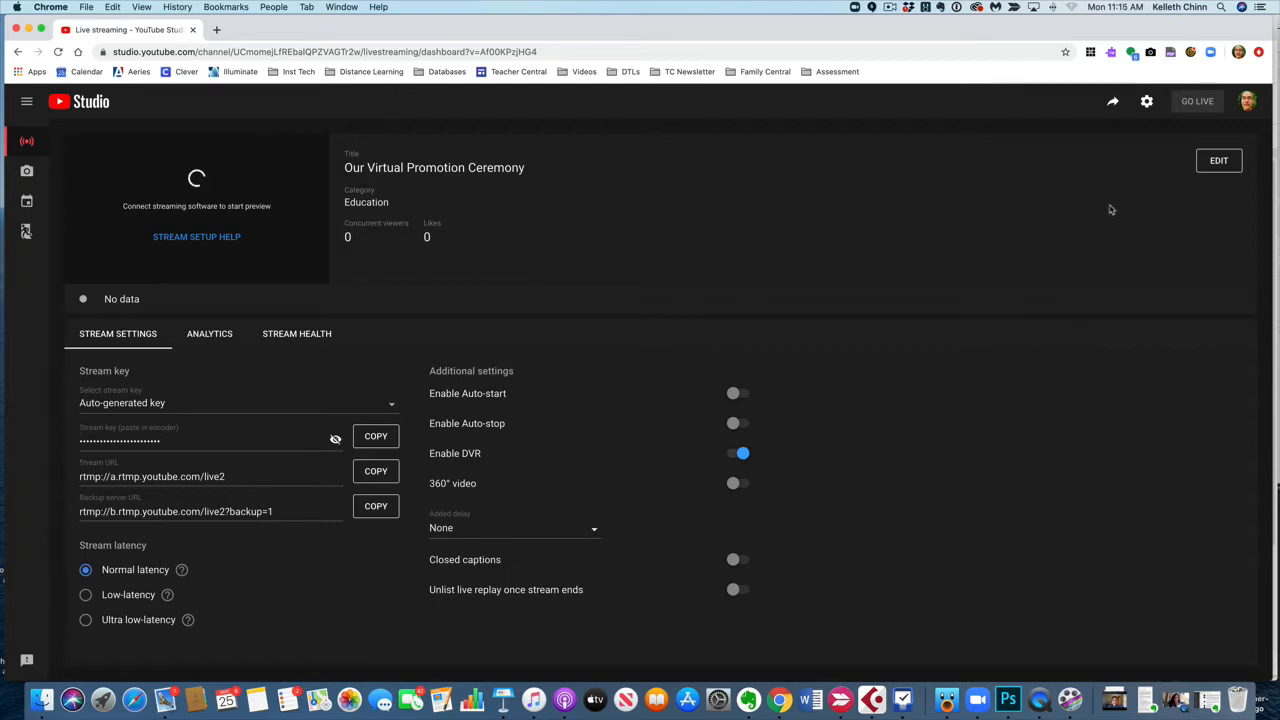
# View the stream's shareable link and close the sharing options.
pyautogui.click(1113, 104)
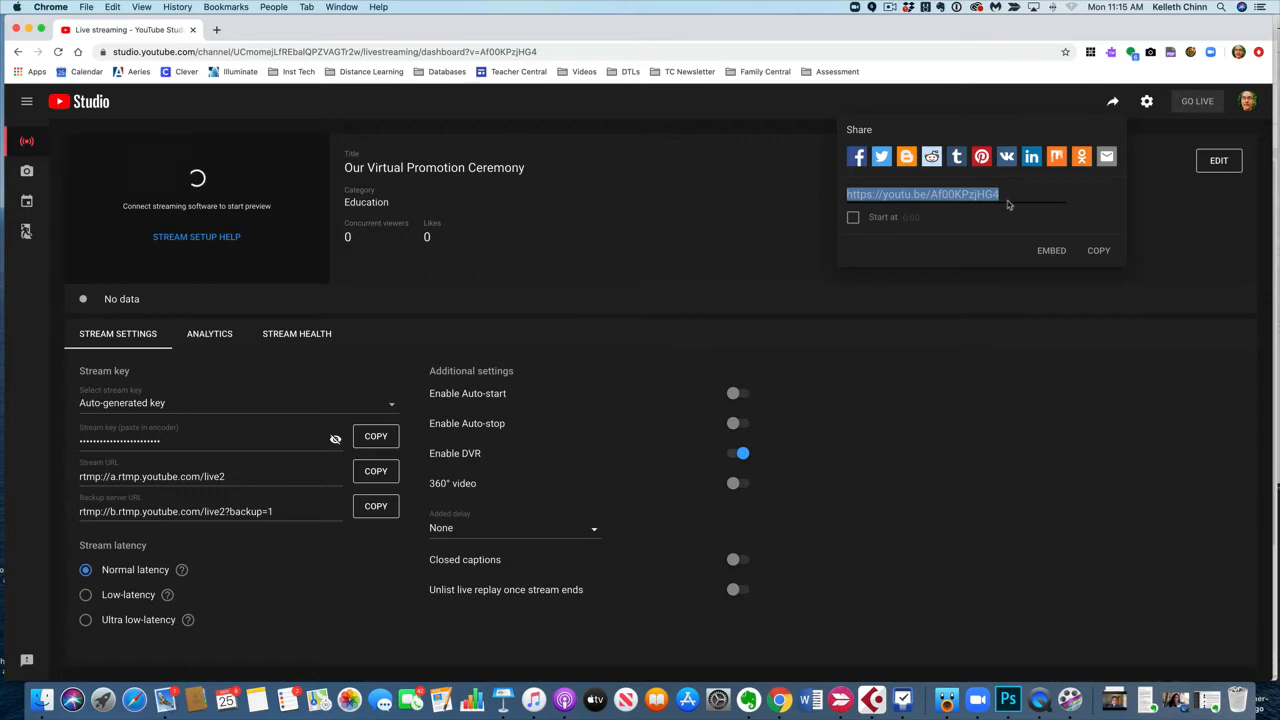
pyautogui.click(1150, 372)
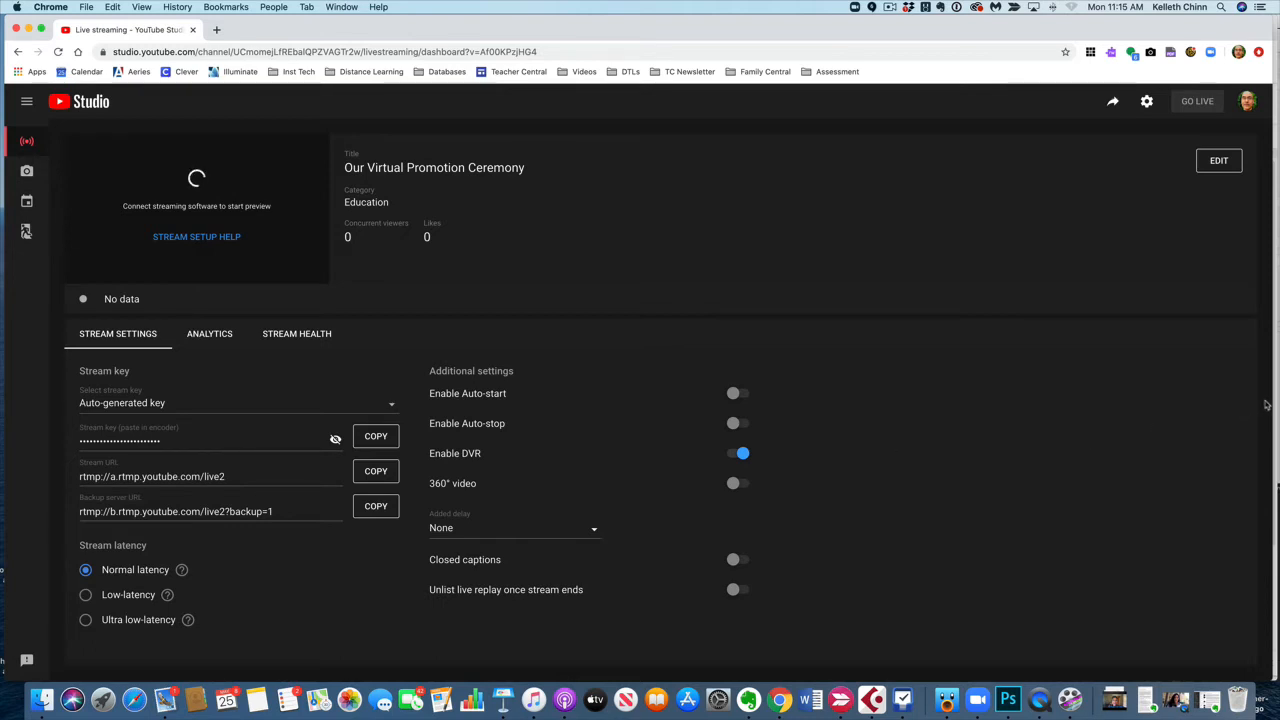
# Narrow the browser window to expose the "YouTube Live Stream Settings" document, and reveal and copy the stream key.
pyautogui.moveTo(1275, 404); pyautogui.dragTo(791, 428)
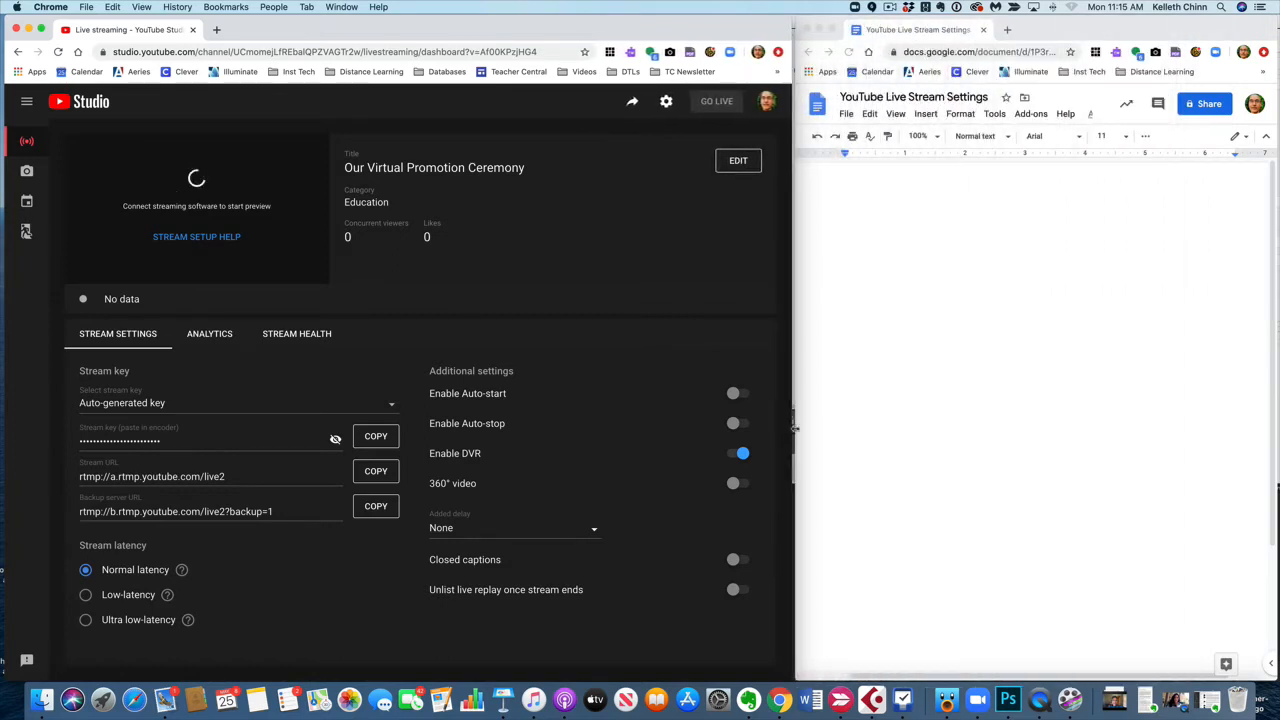
pyautogui.click(238, 441)
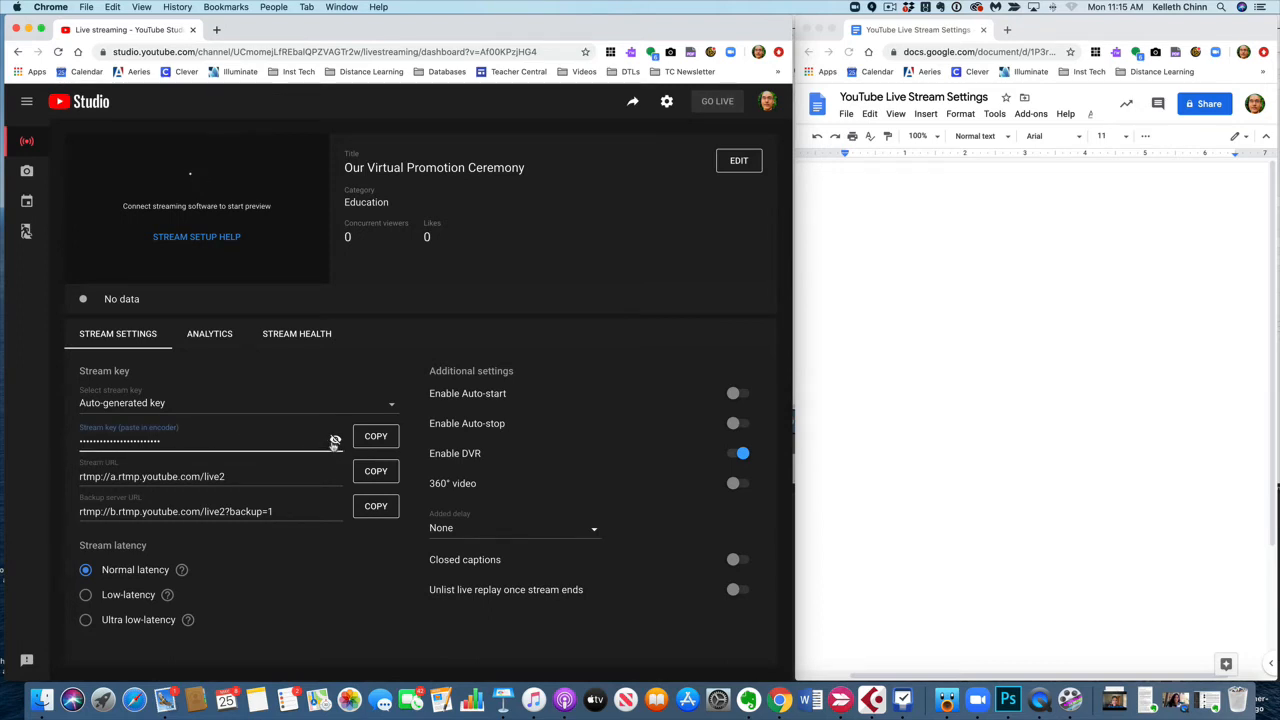
pyautogui.click(335, 442)
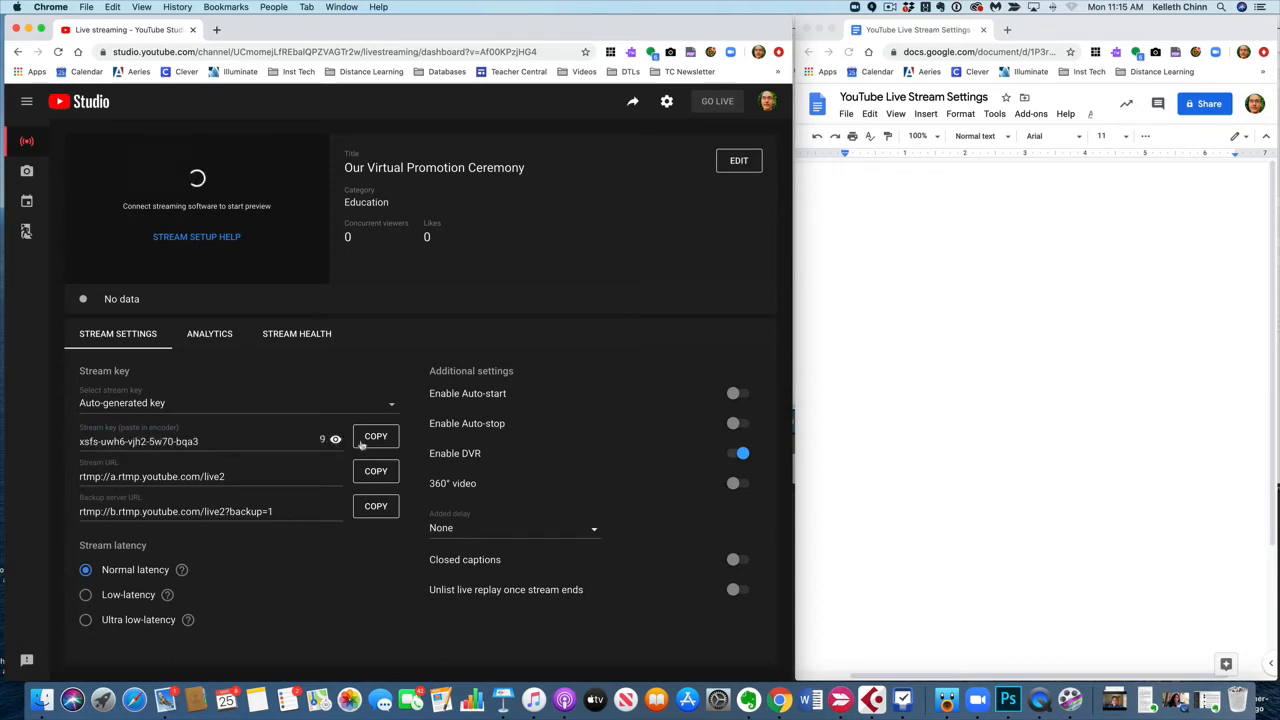
pyautogui.click(369, 437)
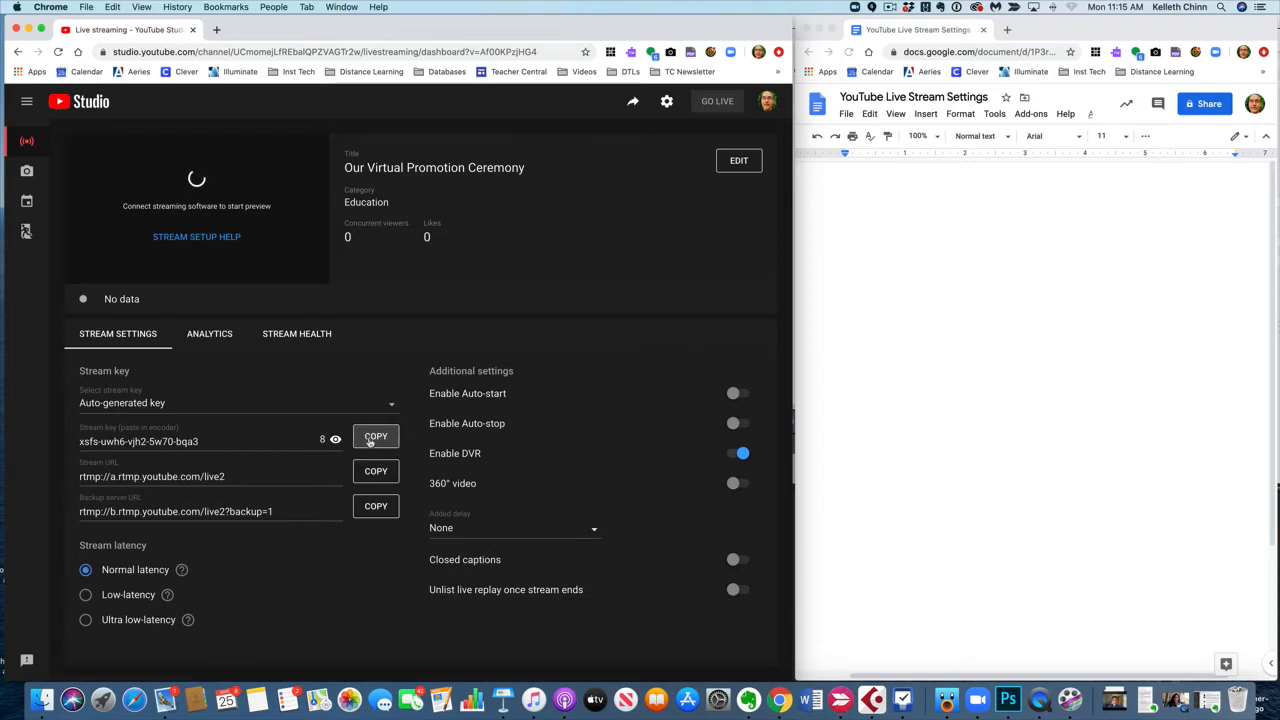
# Write the label "Stream Key" in the document and paste the stream key below it, keeping its first letter lowercase.
pyautogui.click(964, 298)
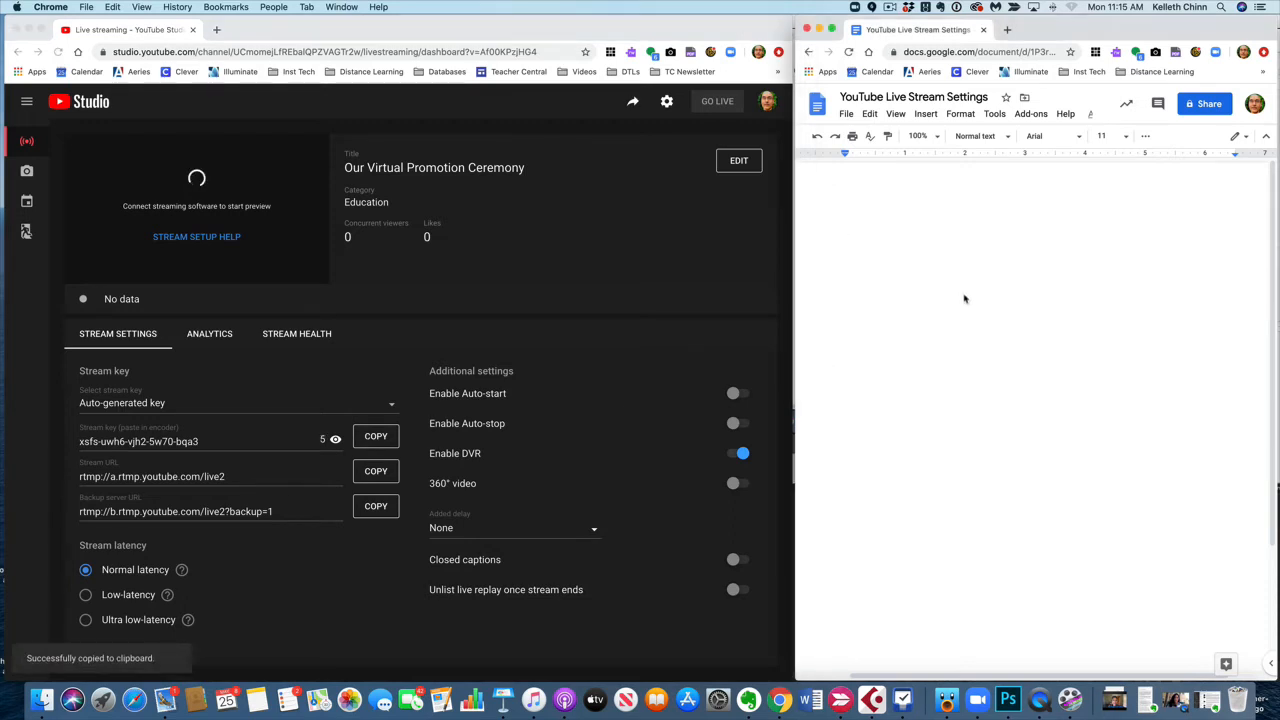
pyautogui.write('Stream Key')
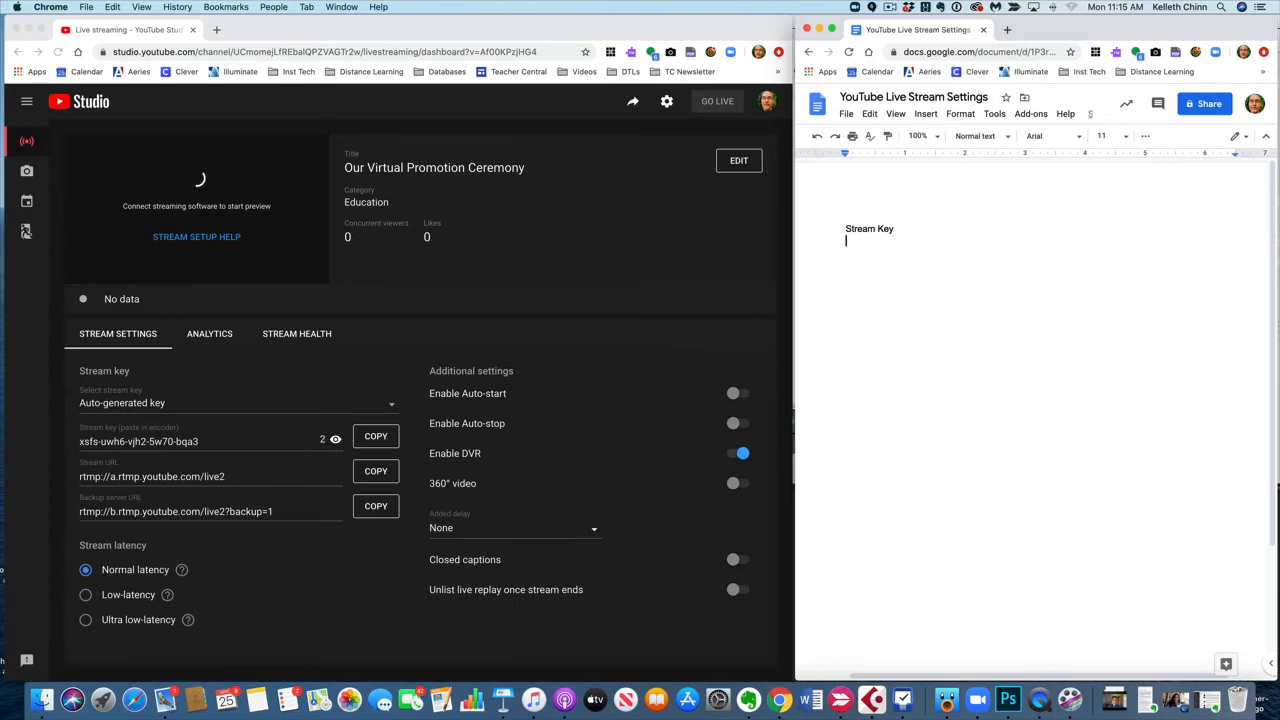
pyautogui.press('super+v')
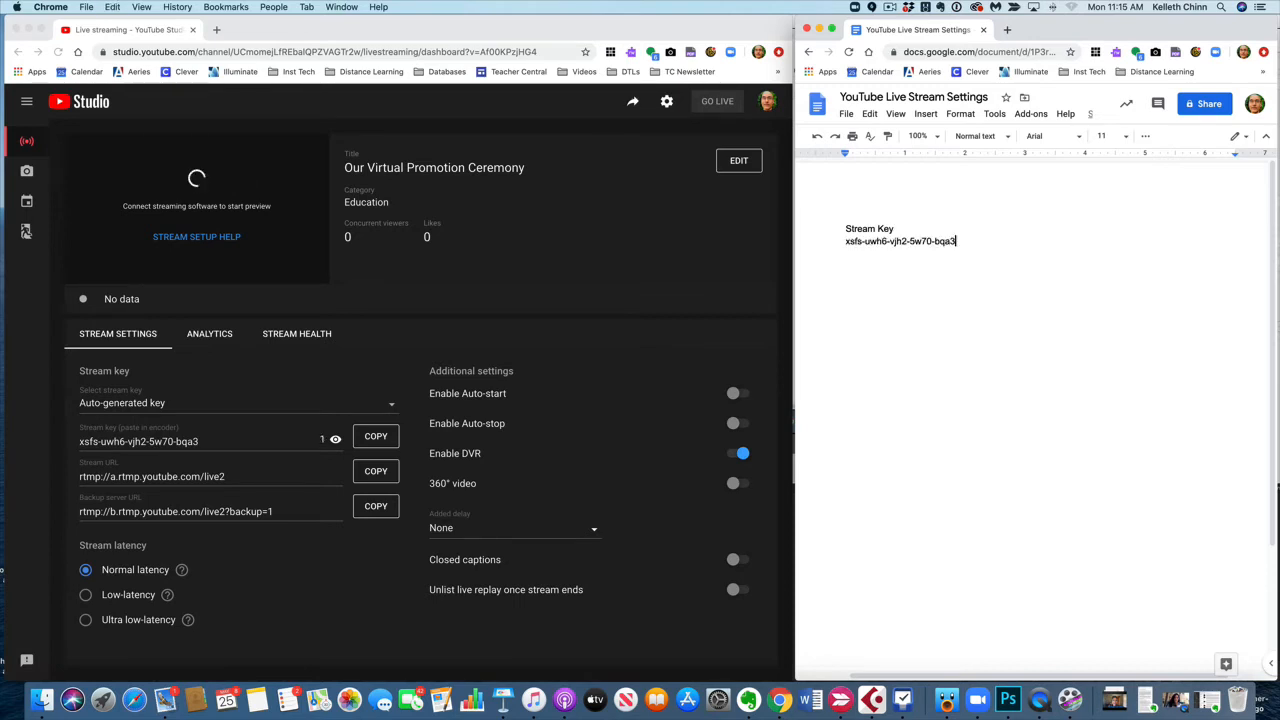
pyautogui.press('Return')
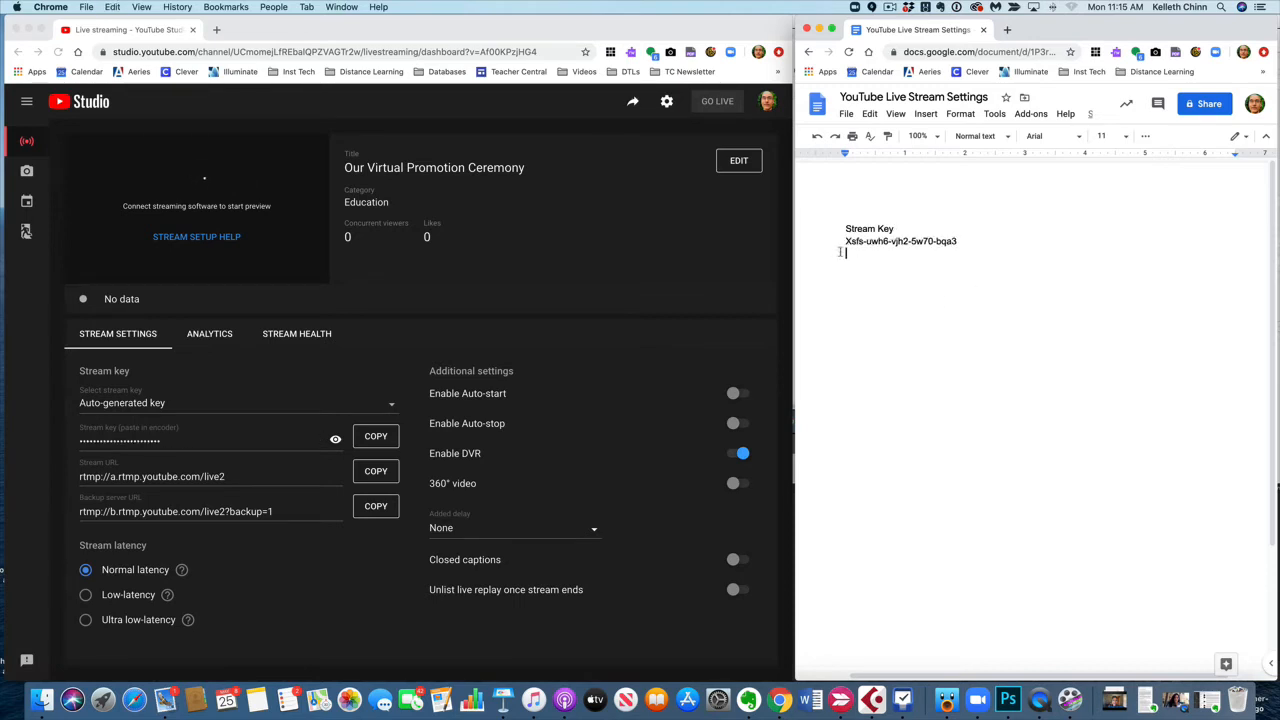
pyautogui.moveTo(851, 243); pyautogui.dragTo(844, 243)
pyautogui.write('x')
# Add the label "Stream URL" to the document and paste the stream URL rtmp://a.rtmp.youtube.com/live2 copied from YouTube Studio below it.
pyautogui.click(883, 262)
pyautogui.write('STrea')
pyautogui.press('BackSpace')
pyautogui.press('BackSpace')
pyautogui.press('BackSpace')
pyautogui.write('eam URL')
pyautogui.click(376, 471)
pyautogui.click(855, 320)
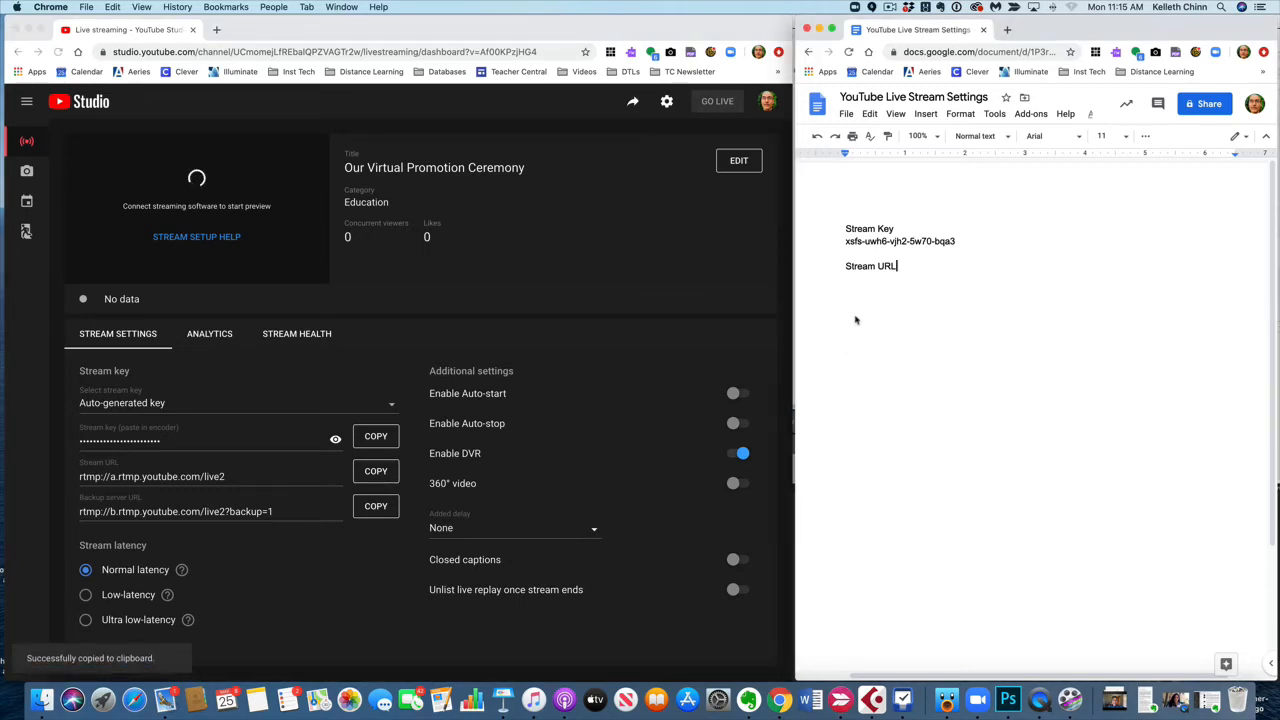
pyautogui.press('super+v')
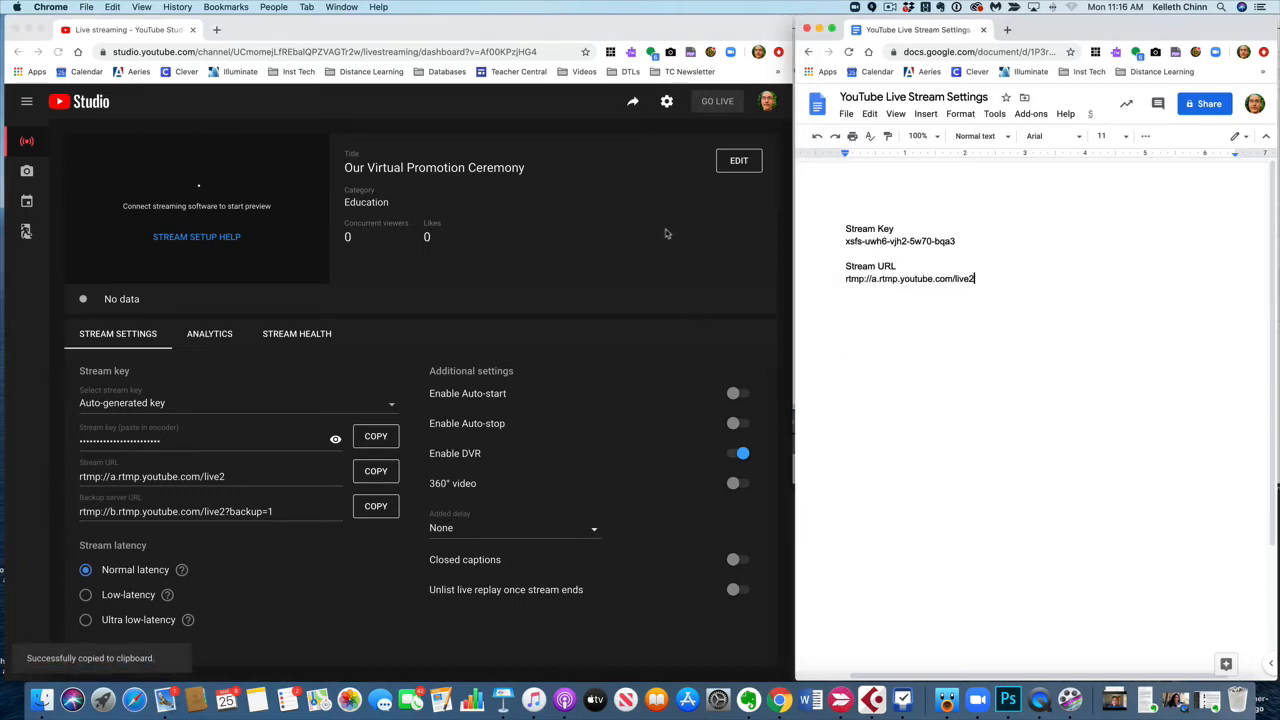
# Open the stream's sharing options in YouTube Studio and copy its shareable link.
pyautogui.click(627, 145)
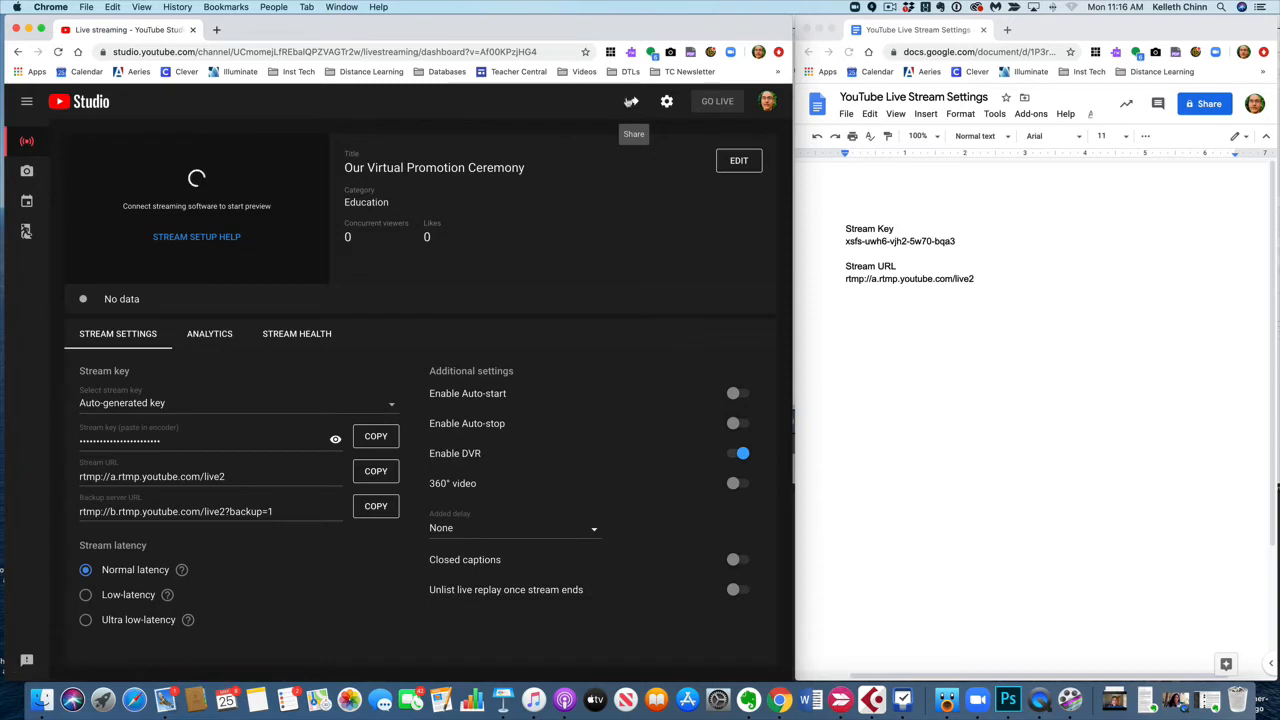
pyautogui.click(632, 106)
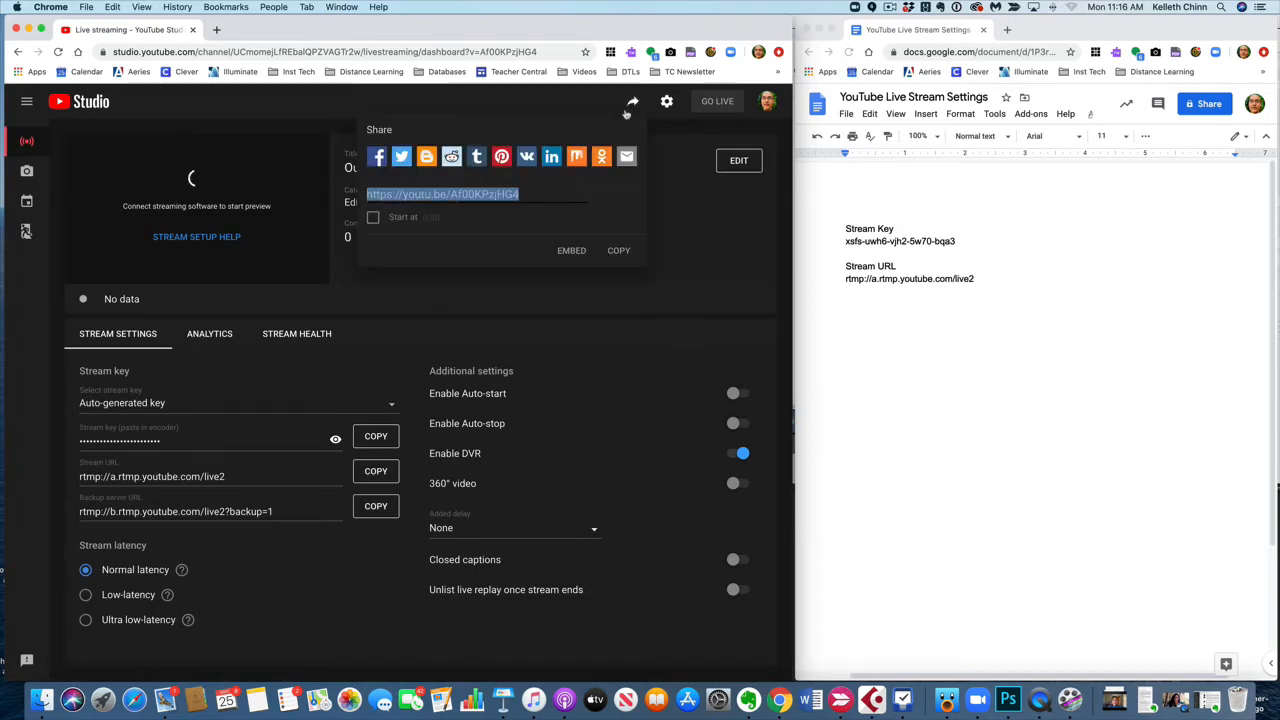
pyautogui.click(532, 197)
pyautogui.moveTo(532, 197); pyautogui.dragTo(365, 194)
pyautogui.click(620, 253)
# Add the label "Shareable URL" to the document with the copied link below it, and close the sharing options in YouTube Studio.
pyautogui.click(881, 329)
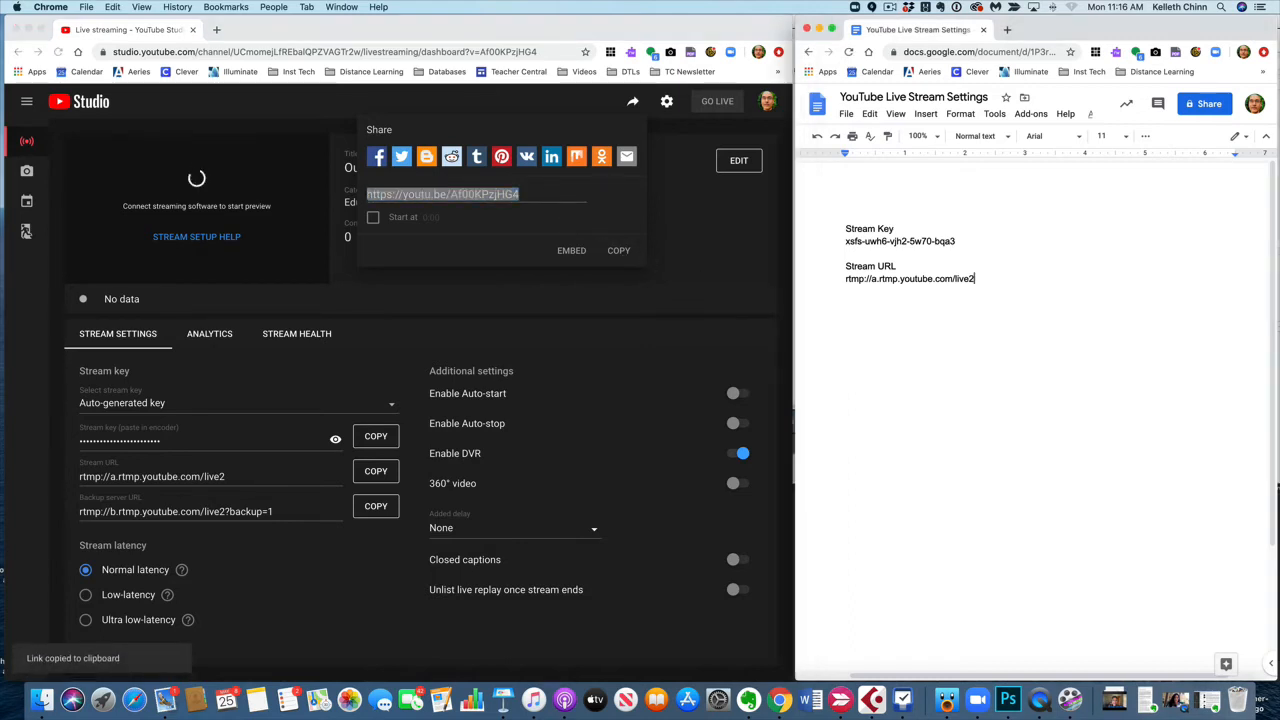
pyautogui.write('Shareable')
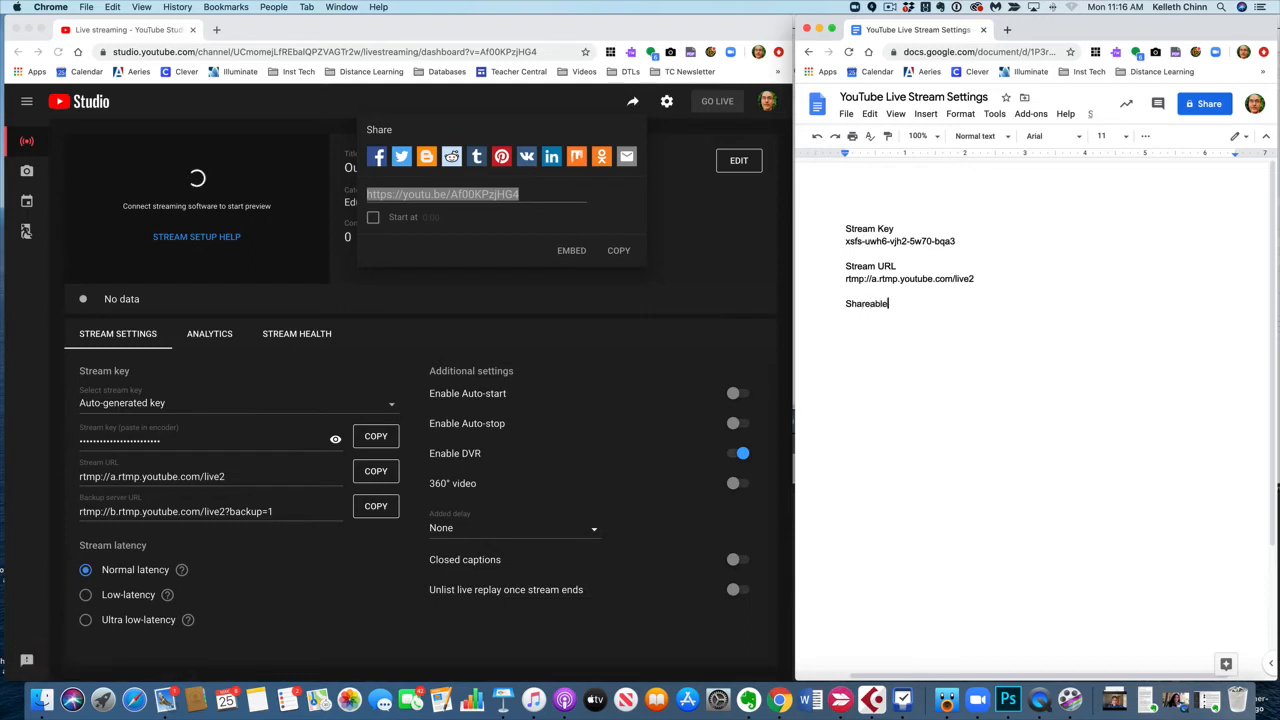
pyautogui.write(' URL')
pyautogui.press('super+v')
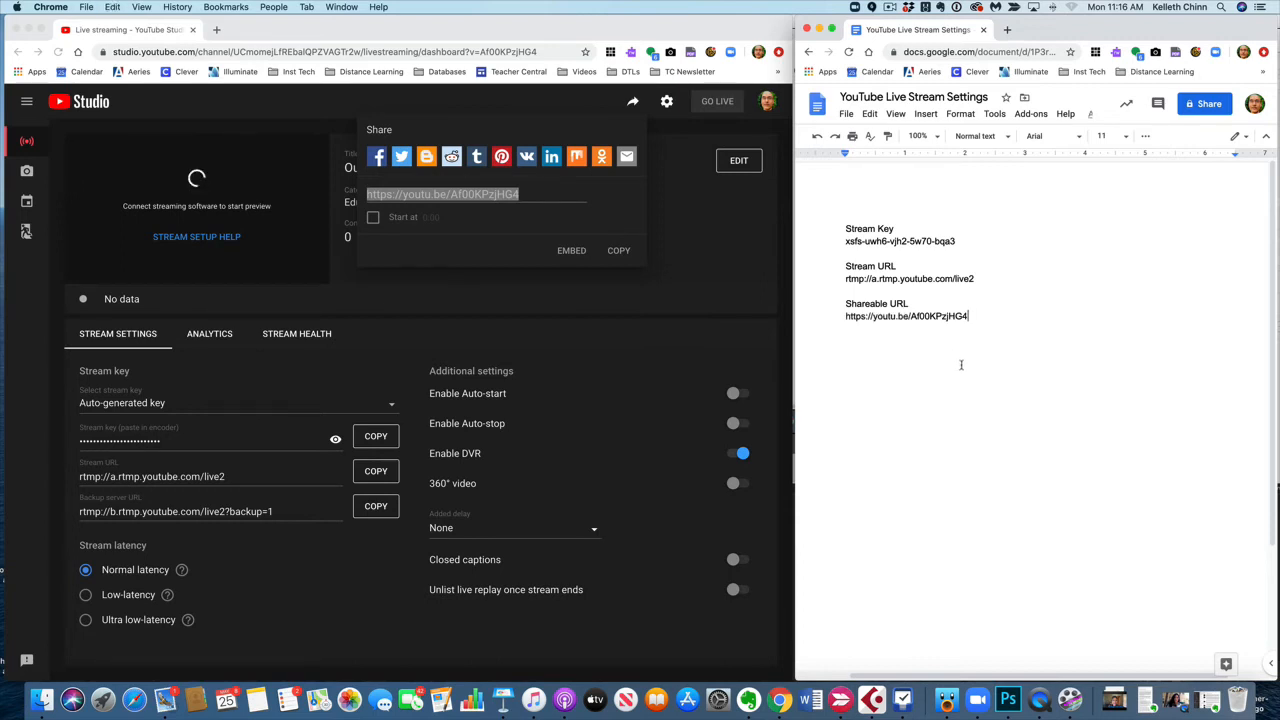
pyautogui.press('Return')
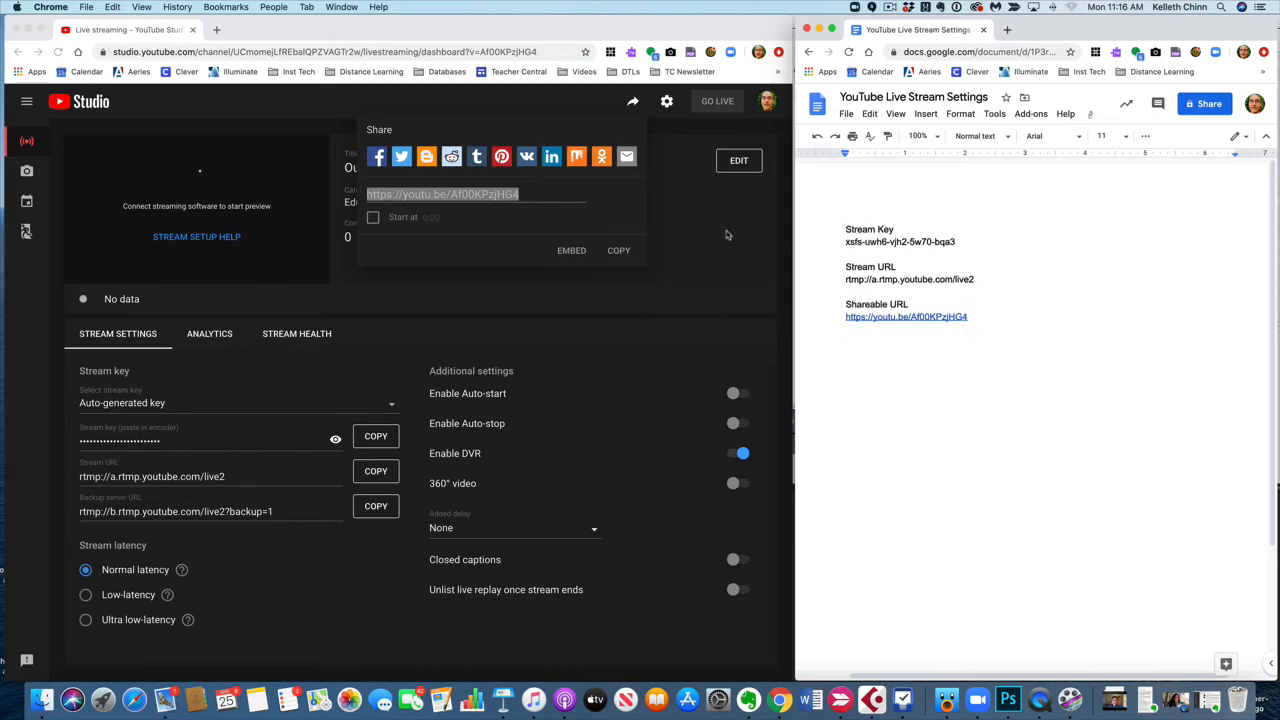
pyautogui.click(727, 234)
pyautogui.click(608, 284)
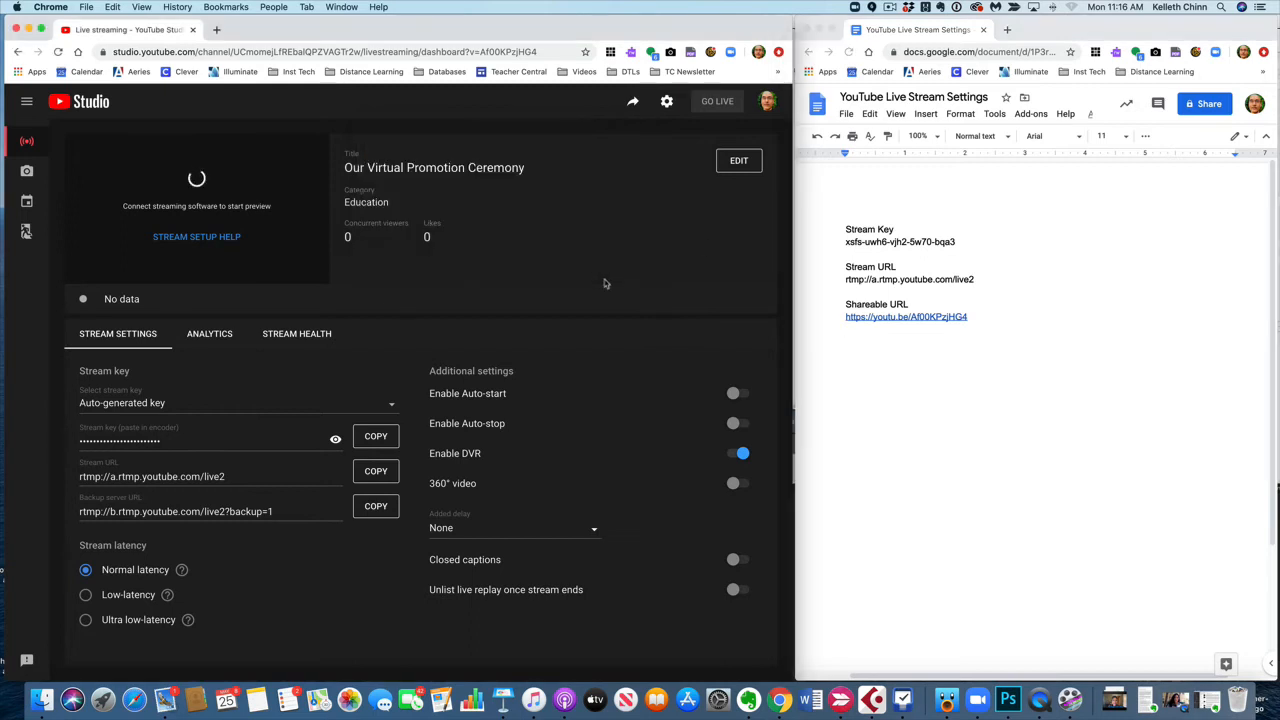
# Switch to Zoom, start a new meeting and join it with computer audio.
pyautogui.click(978, 700)
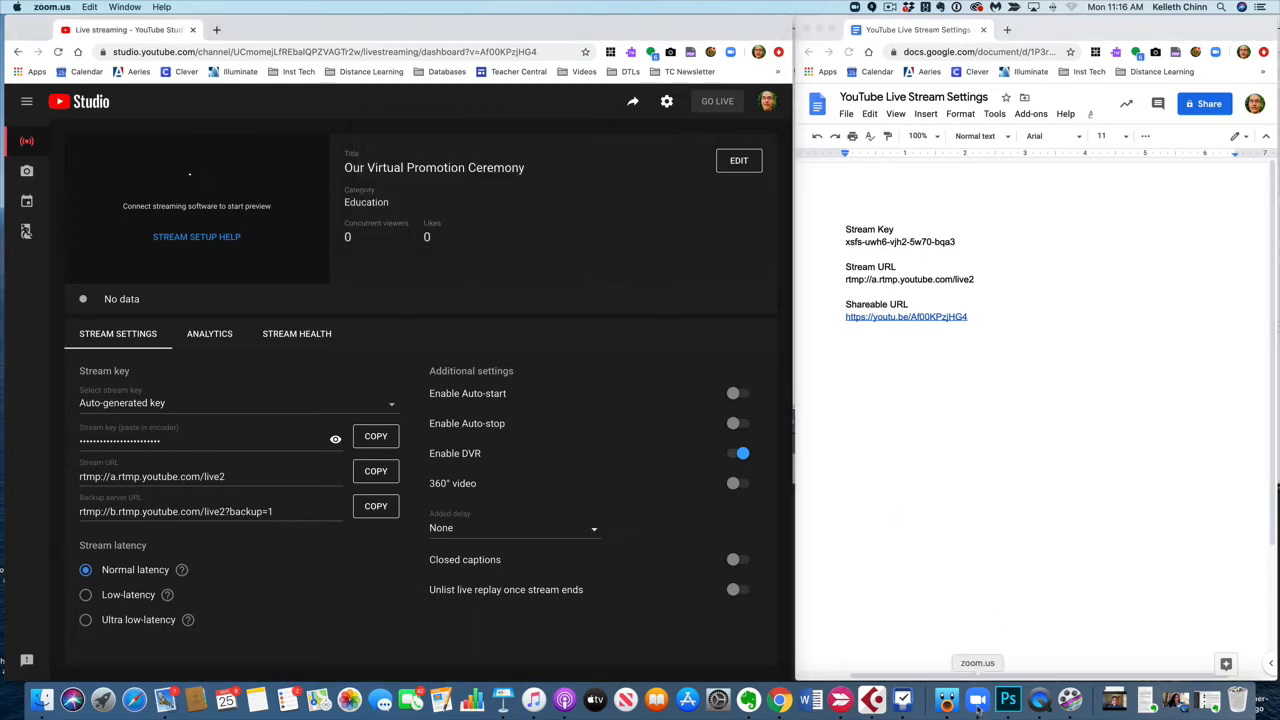
pyautogui.click(461, 322)
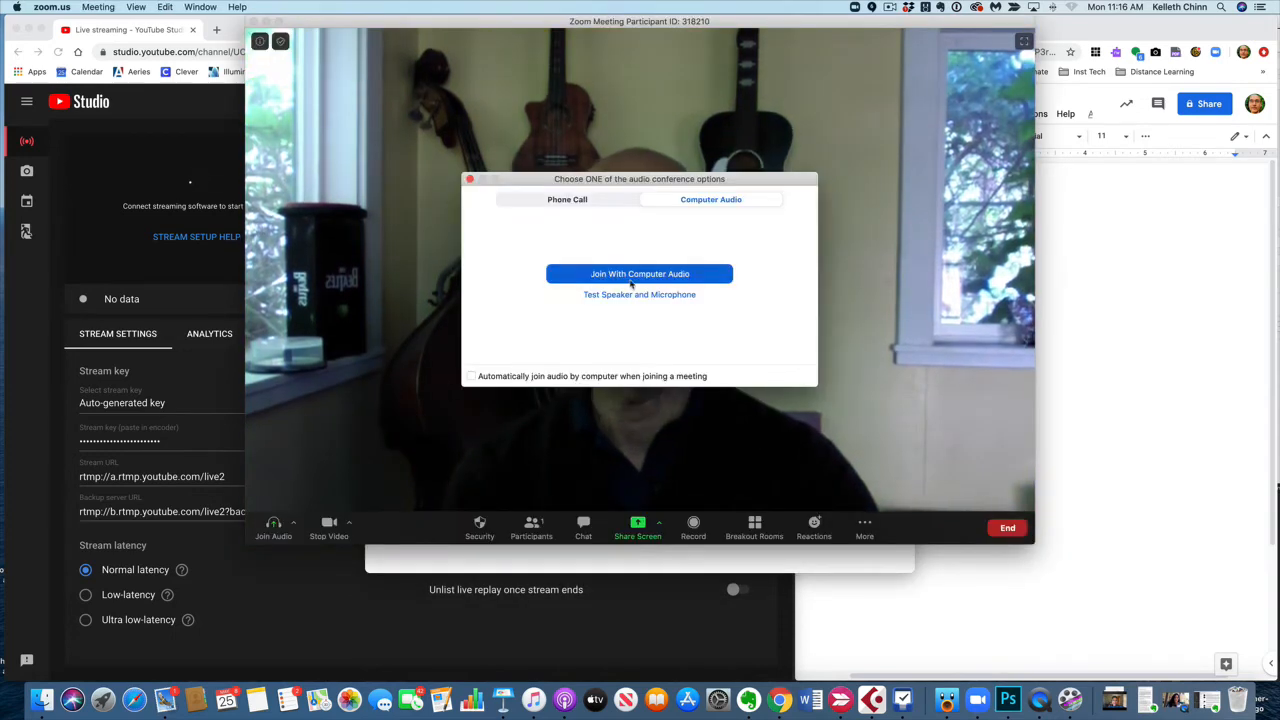
pyautogui.click(628, 278)
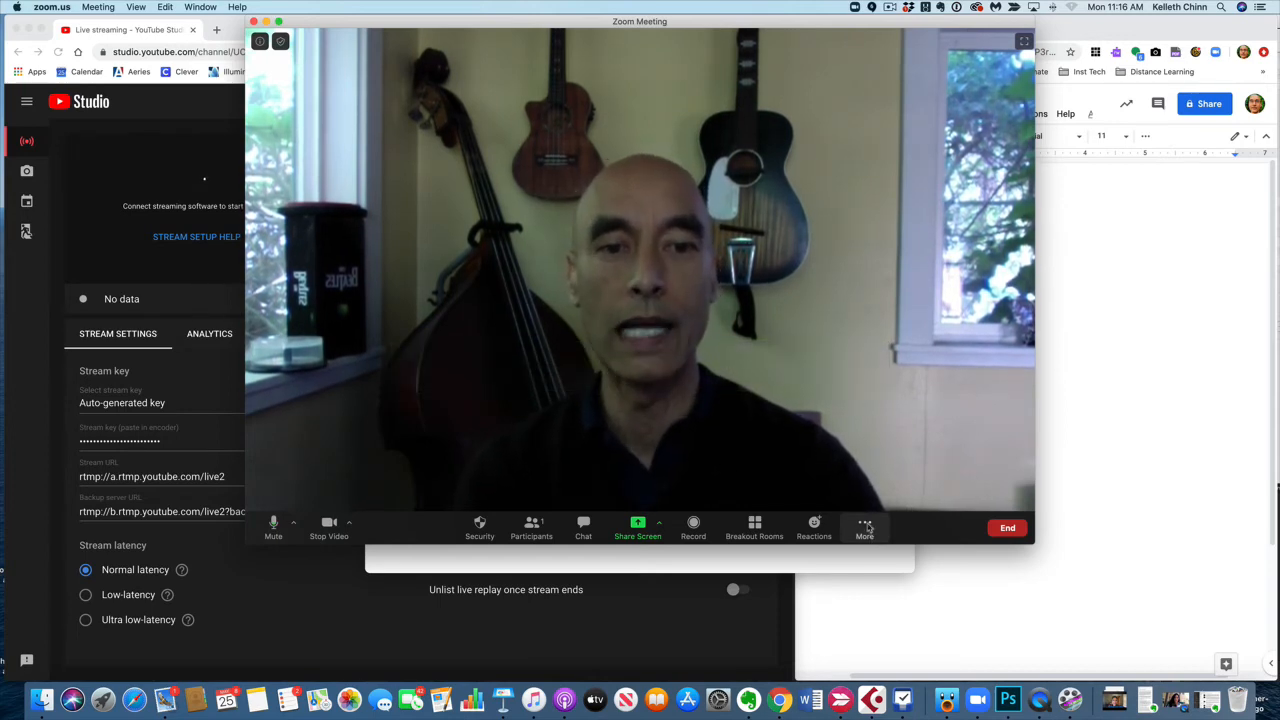
# Choose to stream the meeting live on a custom live streaming service and minimise the meeting window.
pyautogui.click(866, 527)
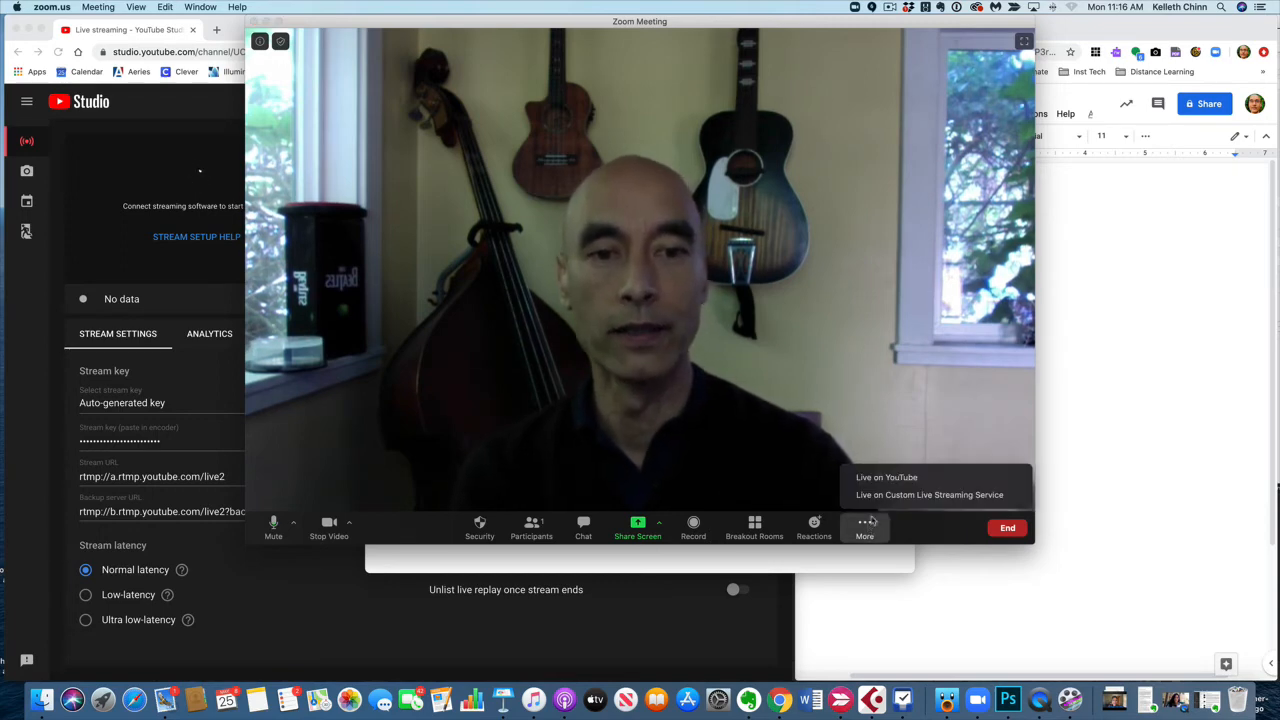
pyautogui.click(917, 495)
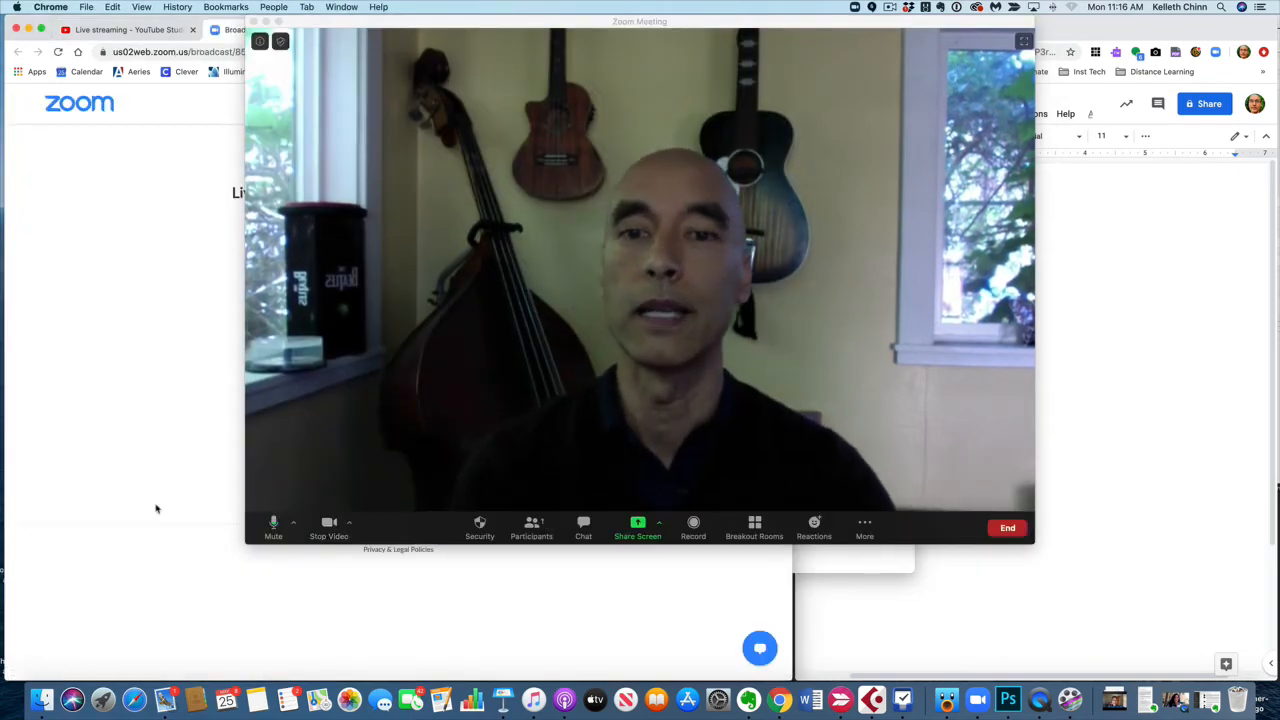
pyautogui.click(266, 21)
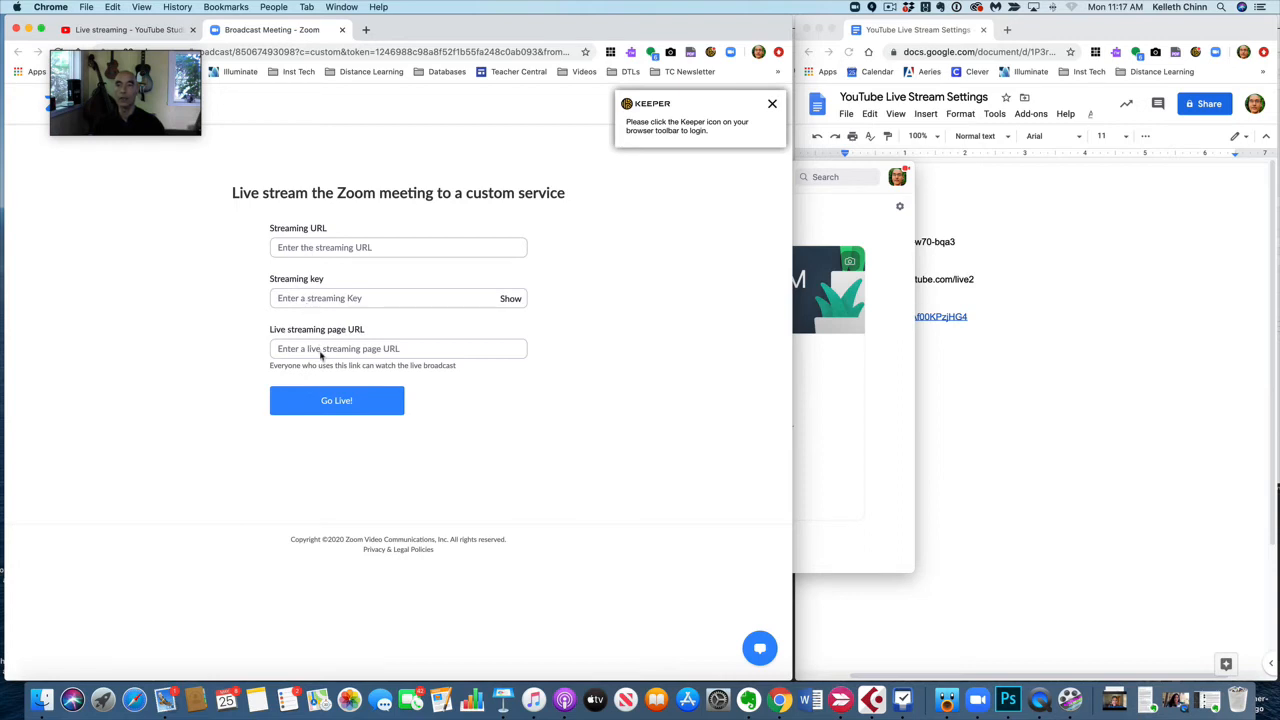
# Copy the stream URL rtmp://a.rtmp.youtube.com/live2 from the document into the Streaming URL field of the Zoom broadcast form.
pyautogui.click(1106, 415)
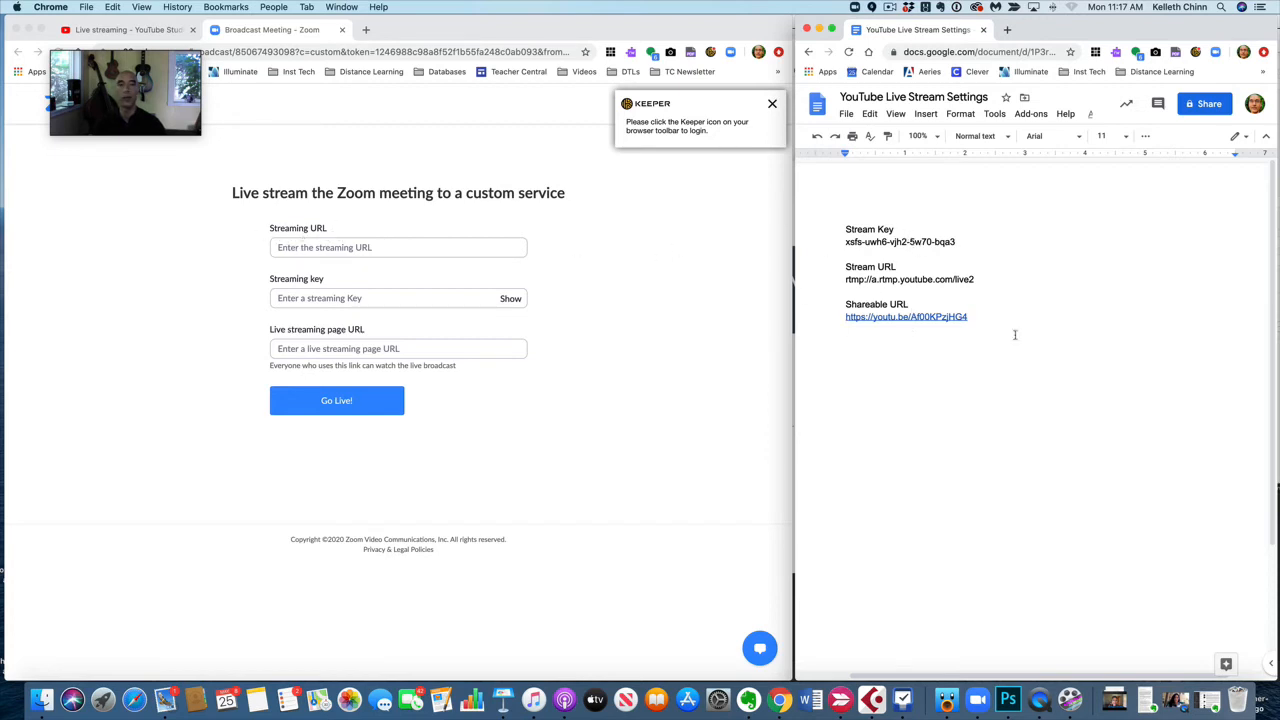
pyautogui.moveTo(1081, 349); pyautogui.dragTo(843, 283)
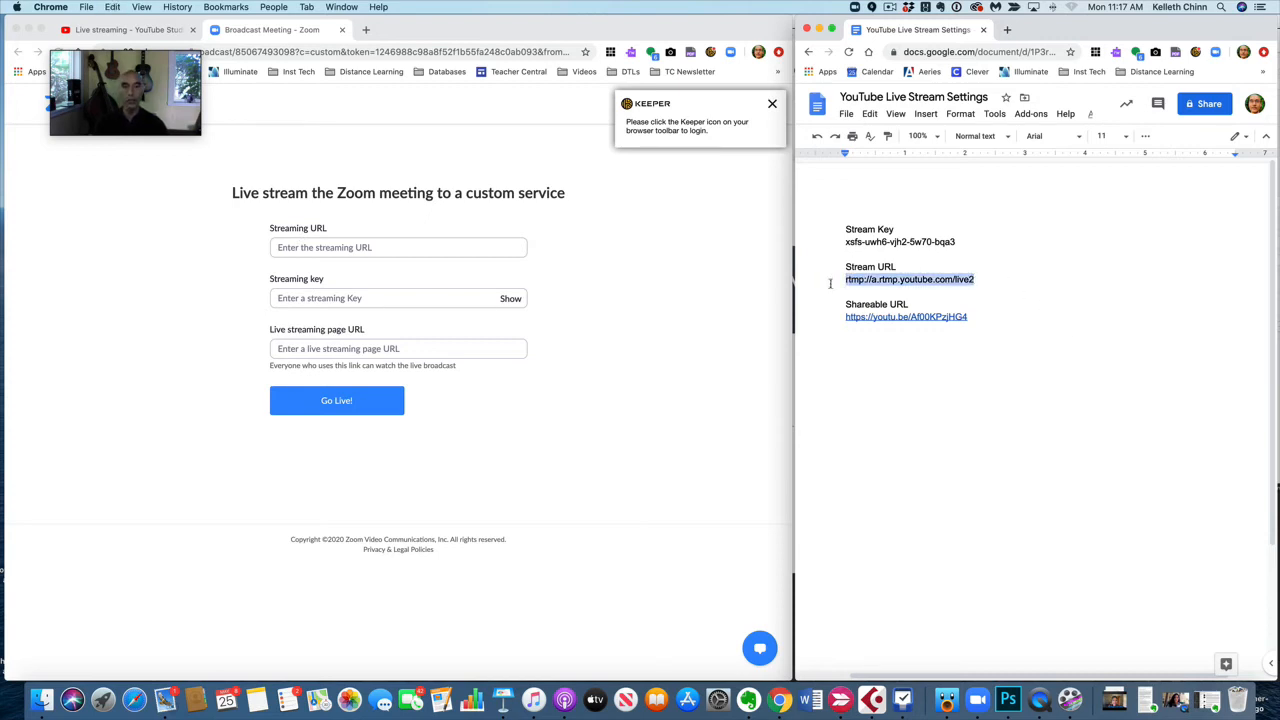
pyautogui.click(360, 248)
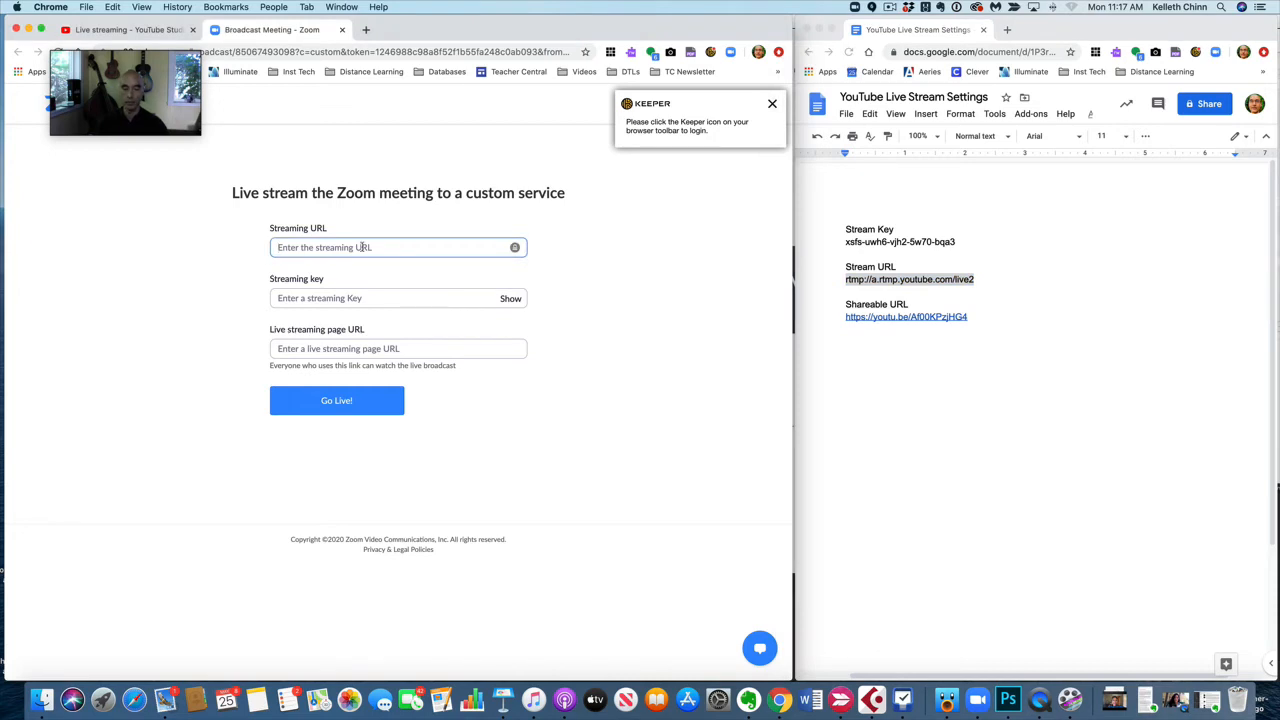
pyautogui.press('super+v')
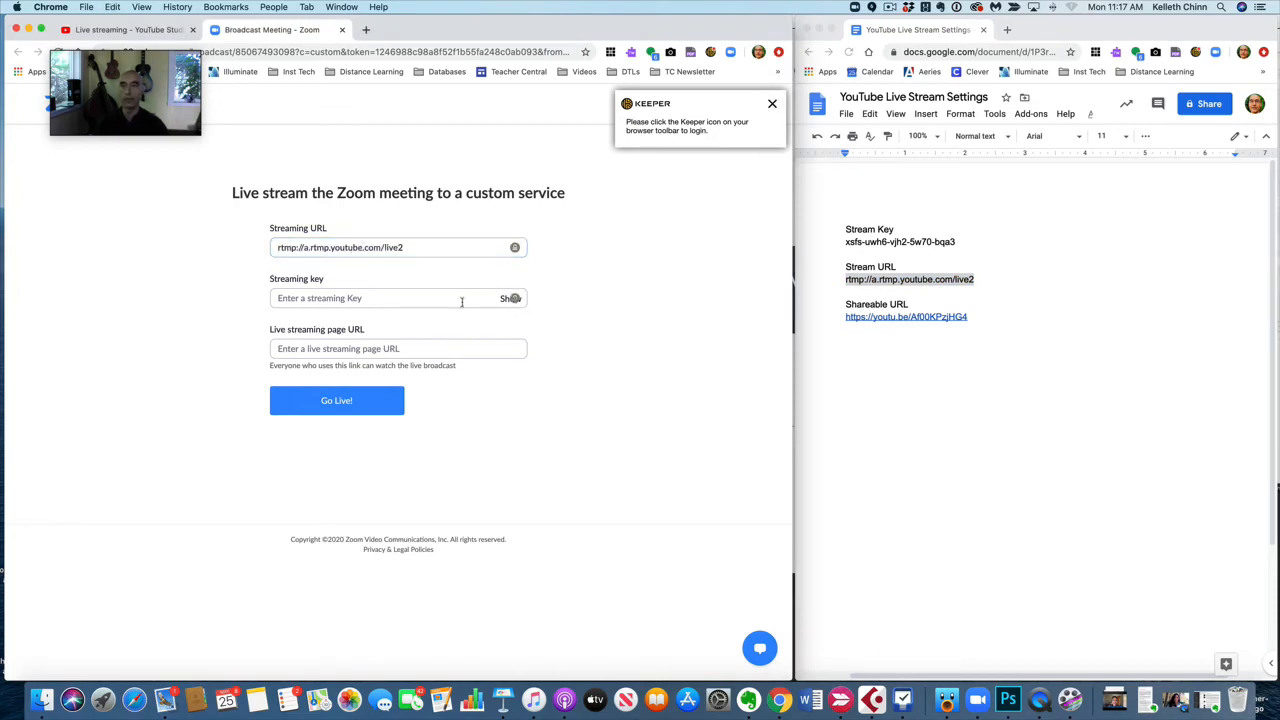
# Copy the stream key from the document into the Streaming key field of the Zoom broadcast form.
pyautogui.click(964, 291)
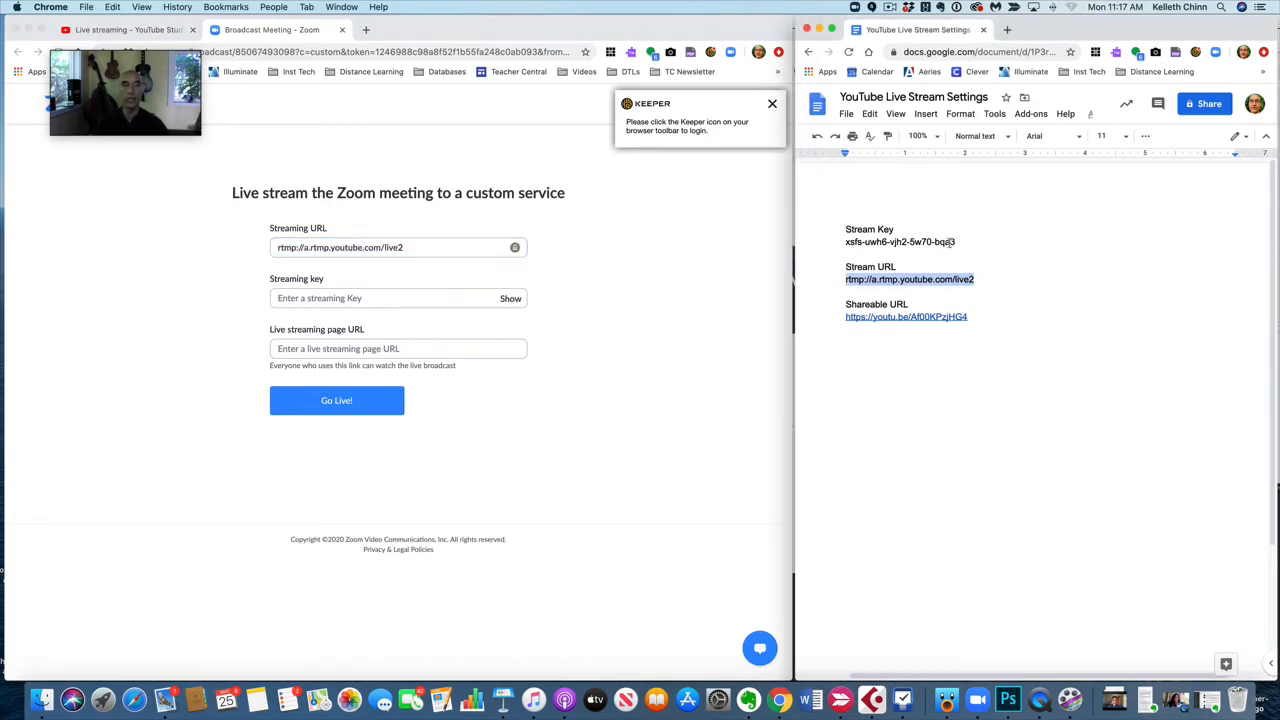
pyautogui.moveTo(955, 241); pyautogui.dragTo(835, 241)
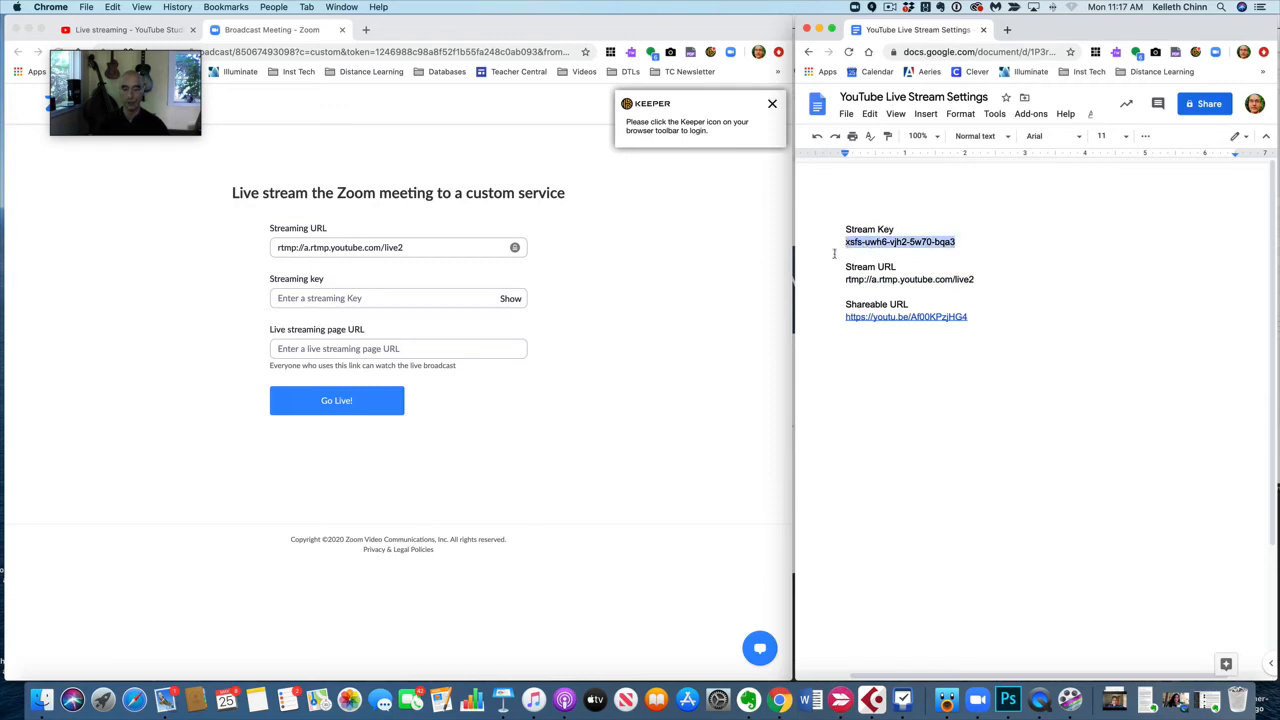
pyautogui.click(380, 297)
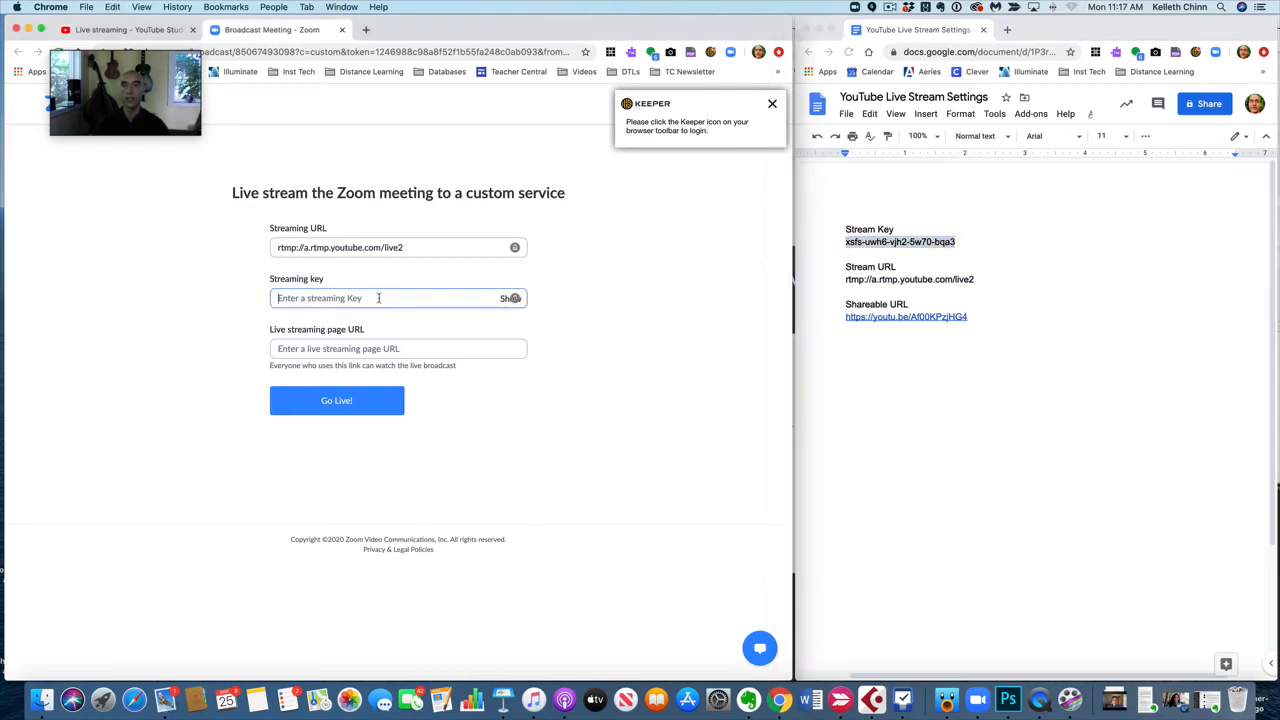
pyautogui.press('super+v')
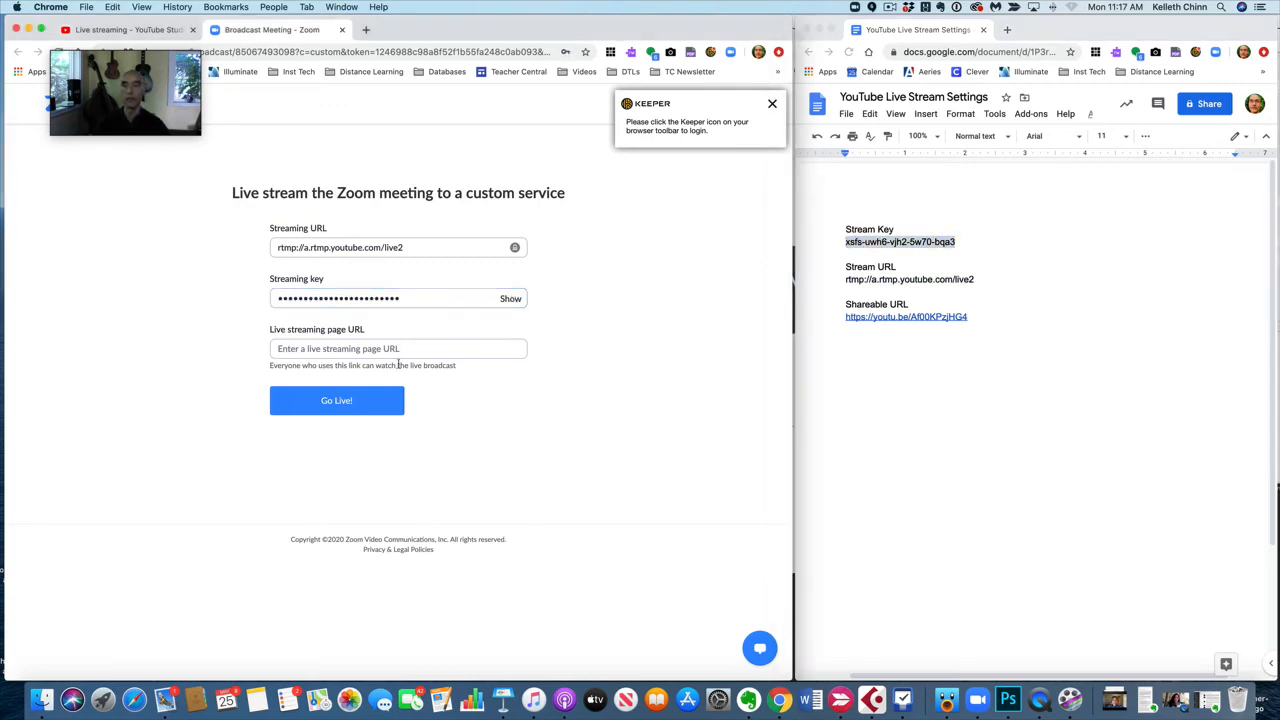
# Copy the shareable URL from the document into the Live streaming page URL field and start Zoom's live broadcast.
pyautogui.click(839, 342)
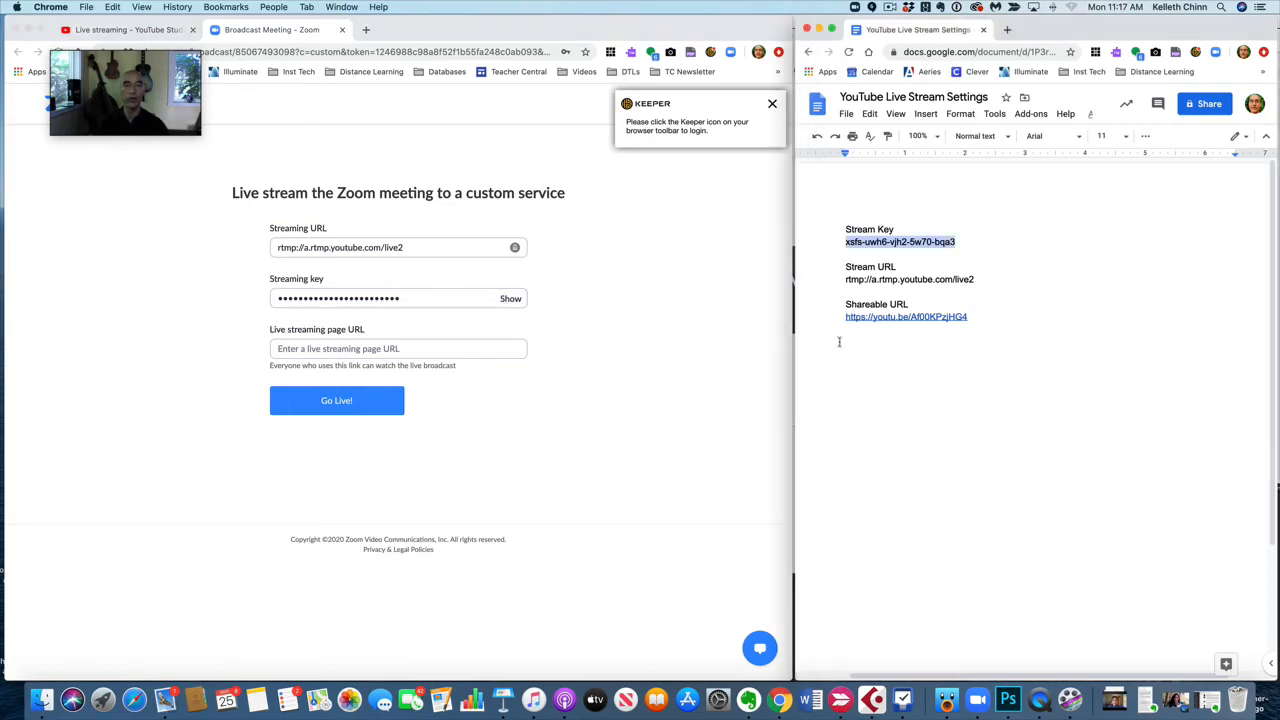
pyautogui.moveTo(844, 317); pyautogui.dragTo(965, 317)
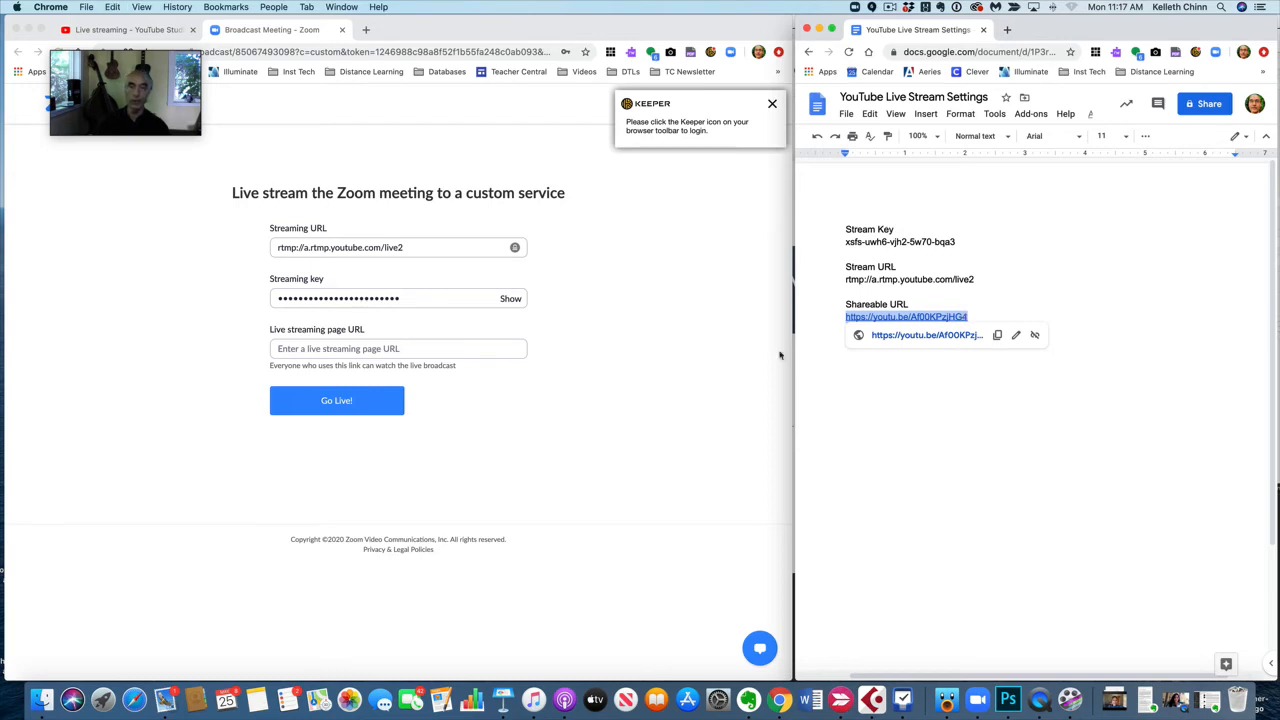
pyautogui.click(446, 348)
pyautogui.press('super+v')
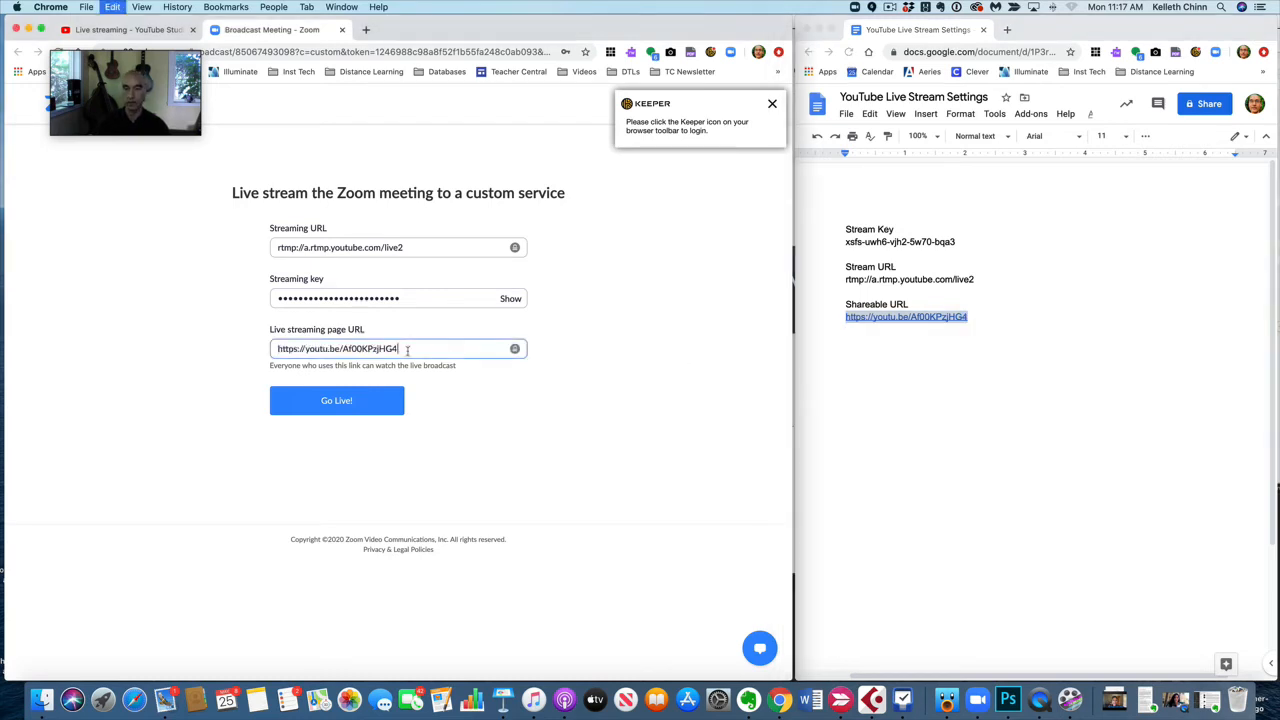
pyautogui.click(340, 404)
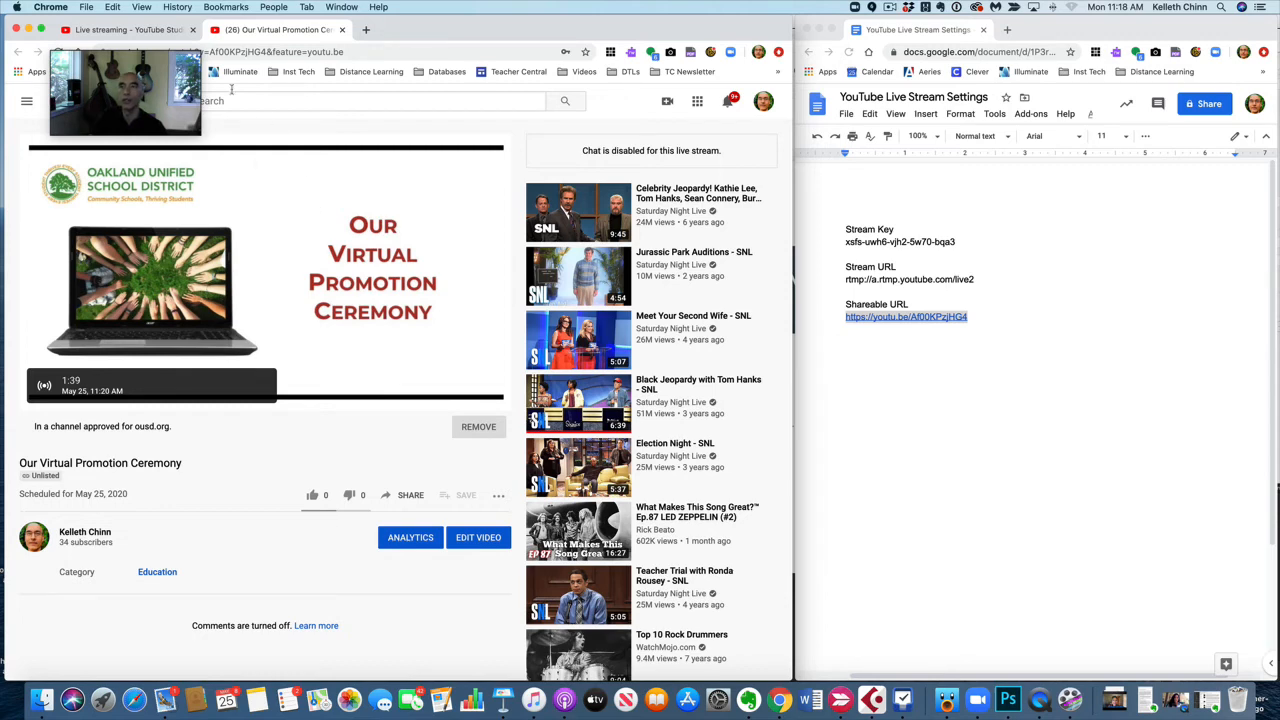
# Go live with the ceremony stream from YouTube Studio, and check the stream on its watch page before closing that page.
pyautogui.click(115, 31)
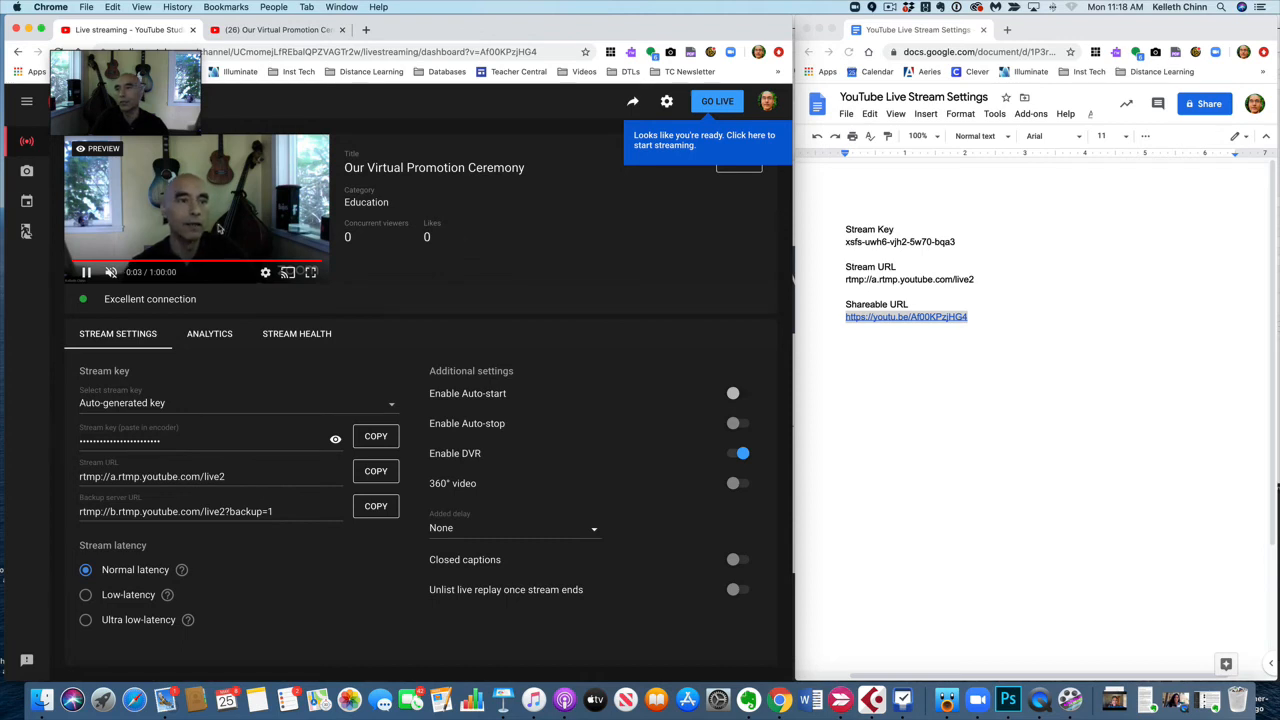
pyautogui.moveTo(128, 94)
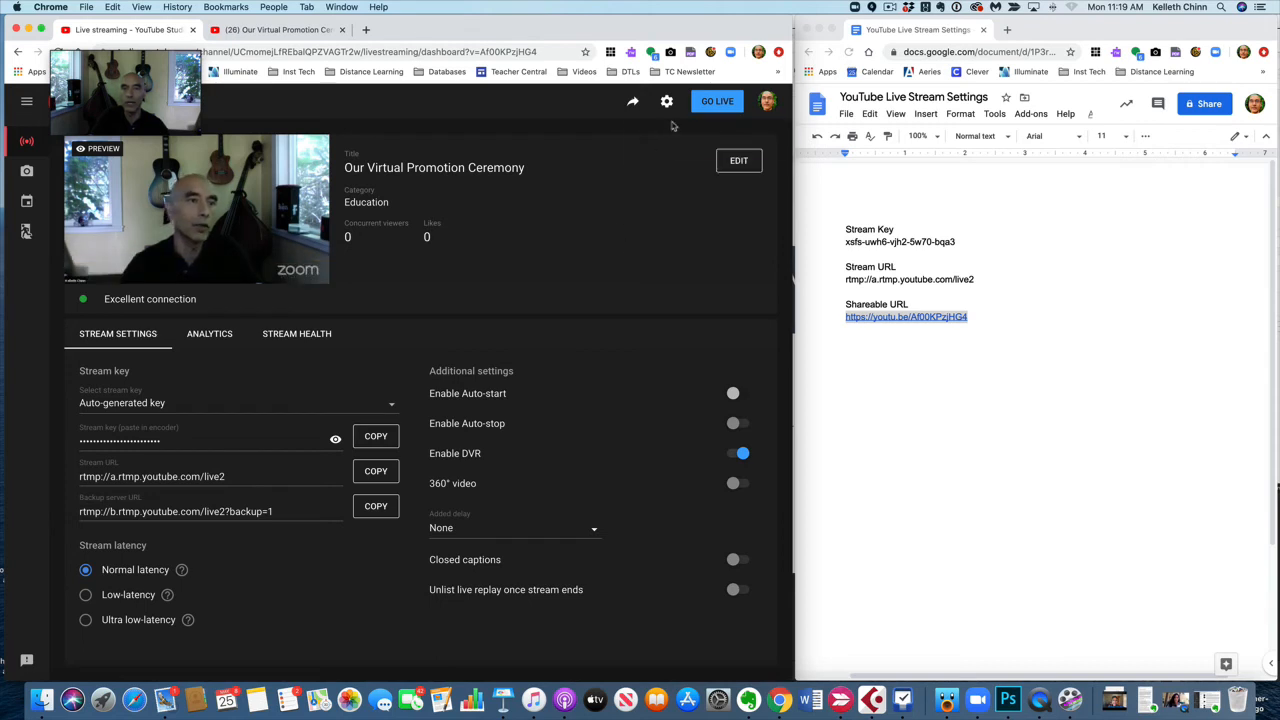
pyautogui.click(714, 104)
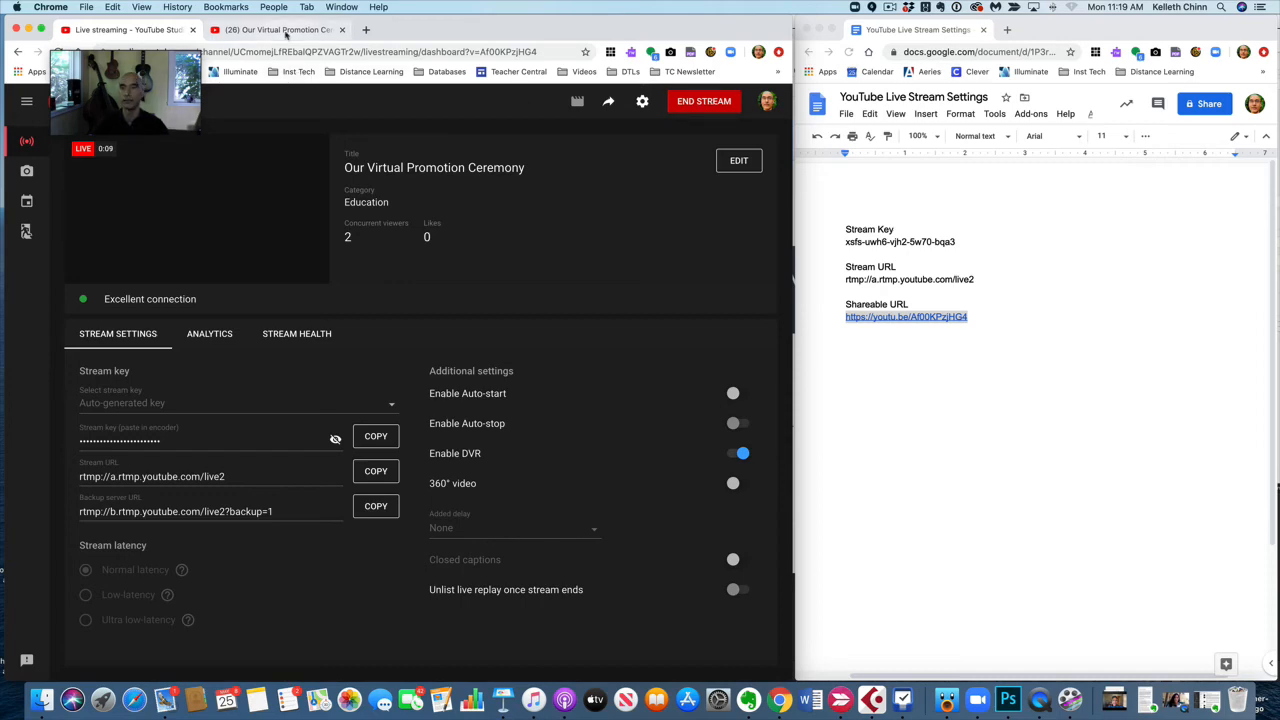
pyautogui.click(286, 30)
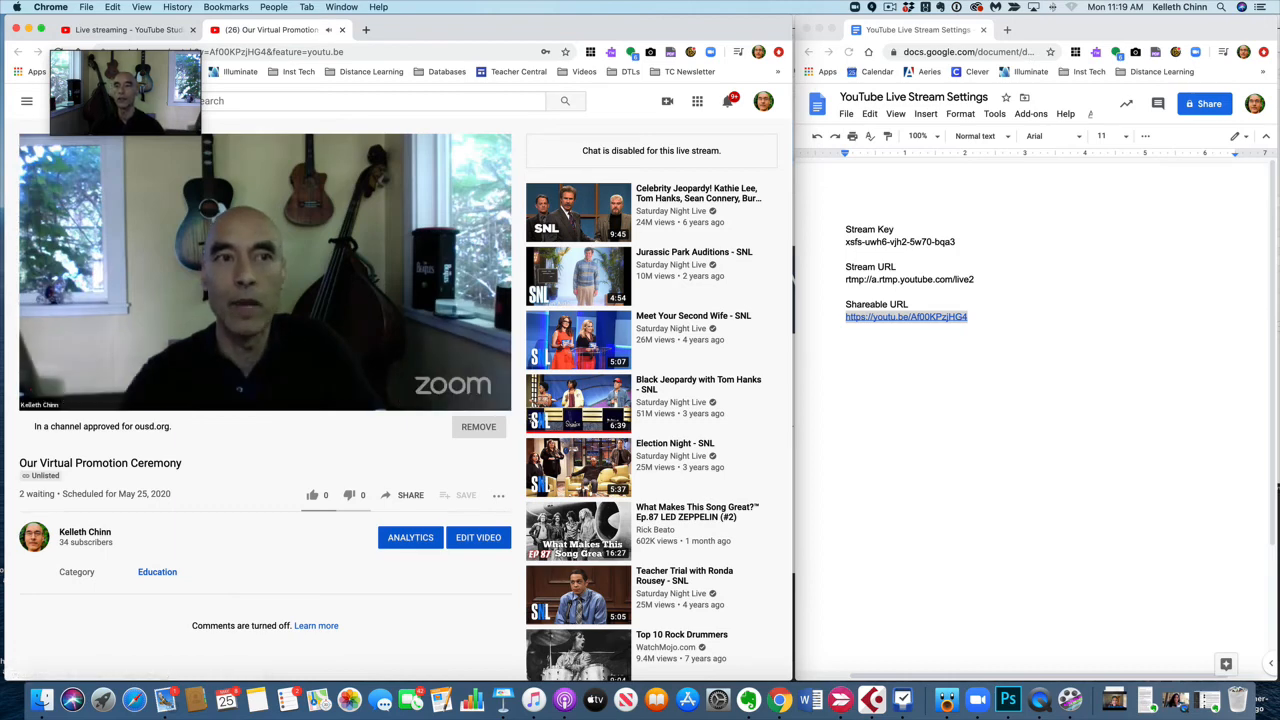
pyautogui.click(341, 30)
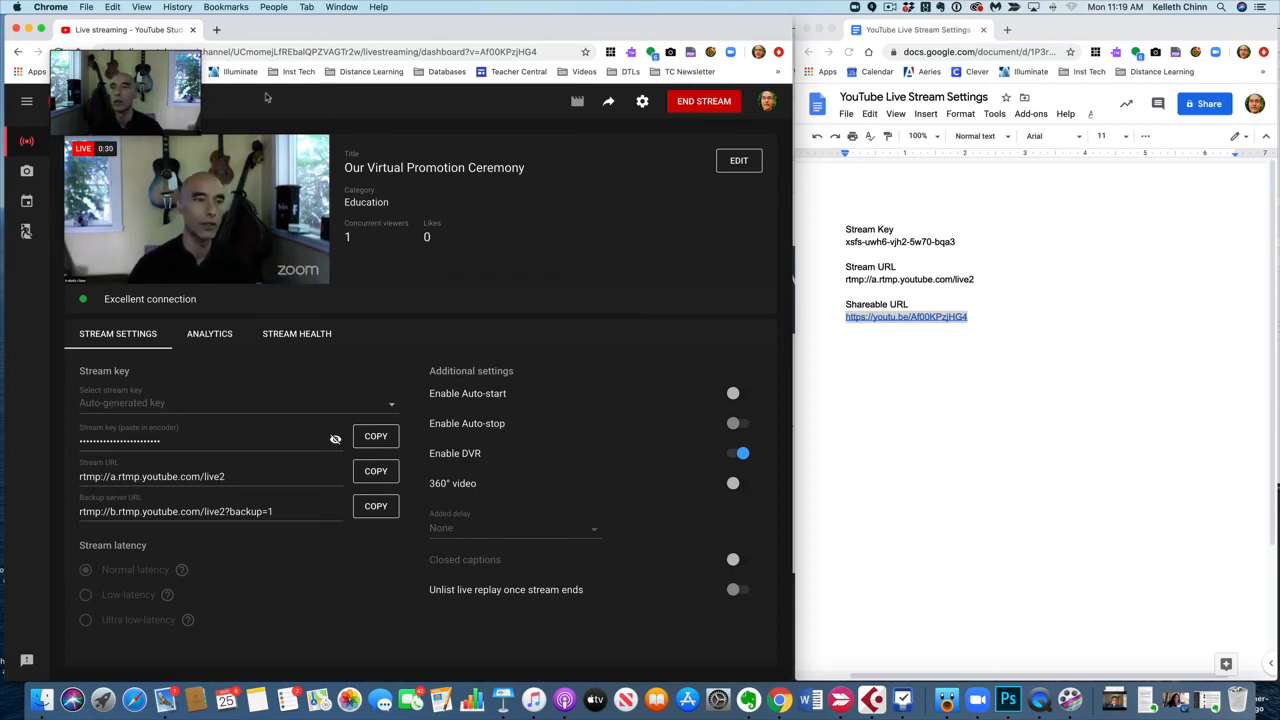
# Switch to the Zoom meeting and stop its live stream on the custom live streaming service.
pyautogui.moveTo(120, 110)
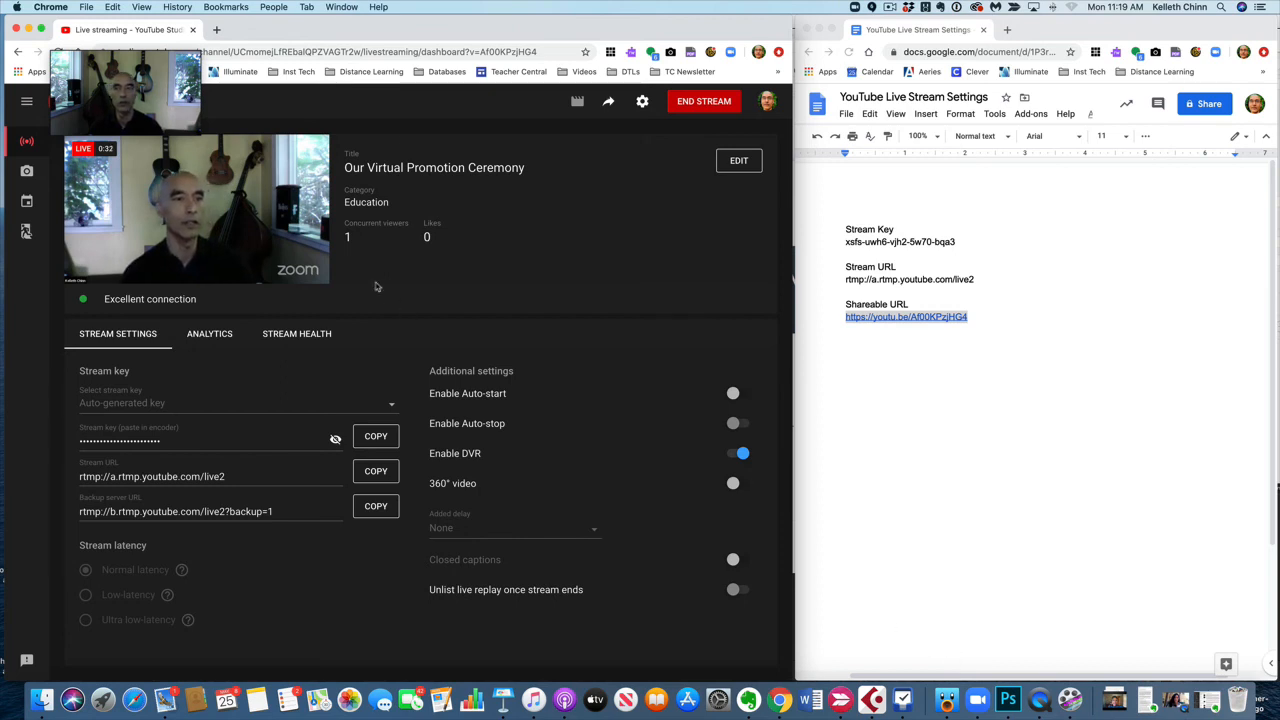
pyautogui.click(182, 122)
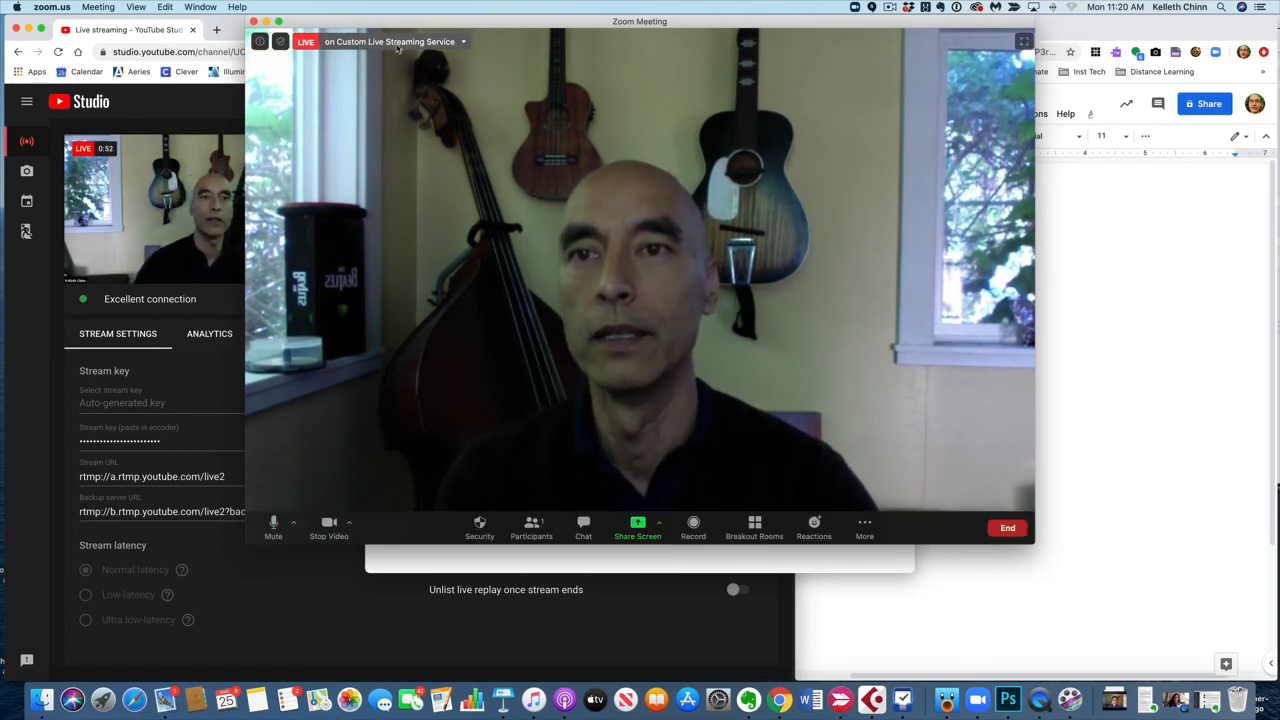
pyautogui.click(466, 46)
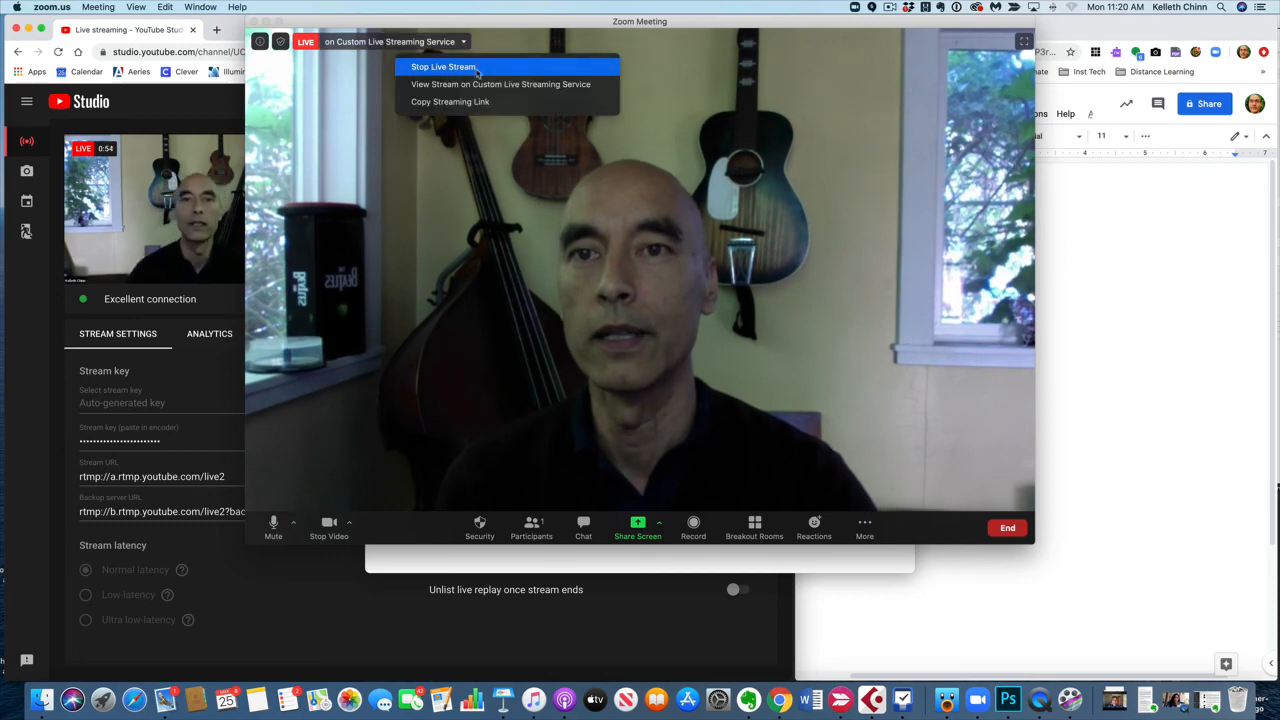
pyautogui.click(472, 68)
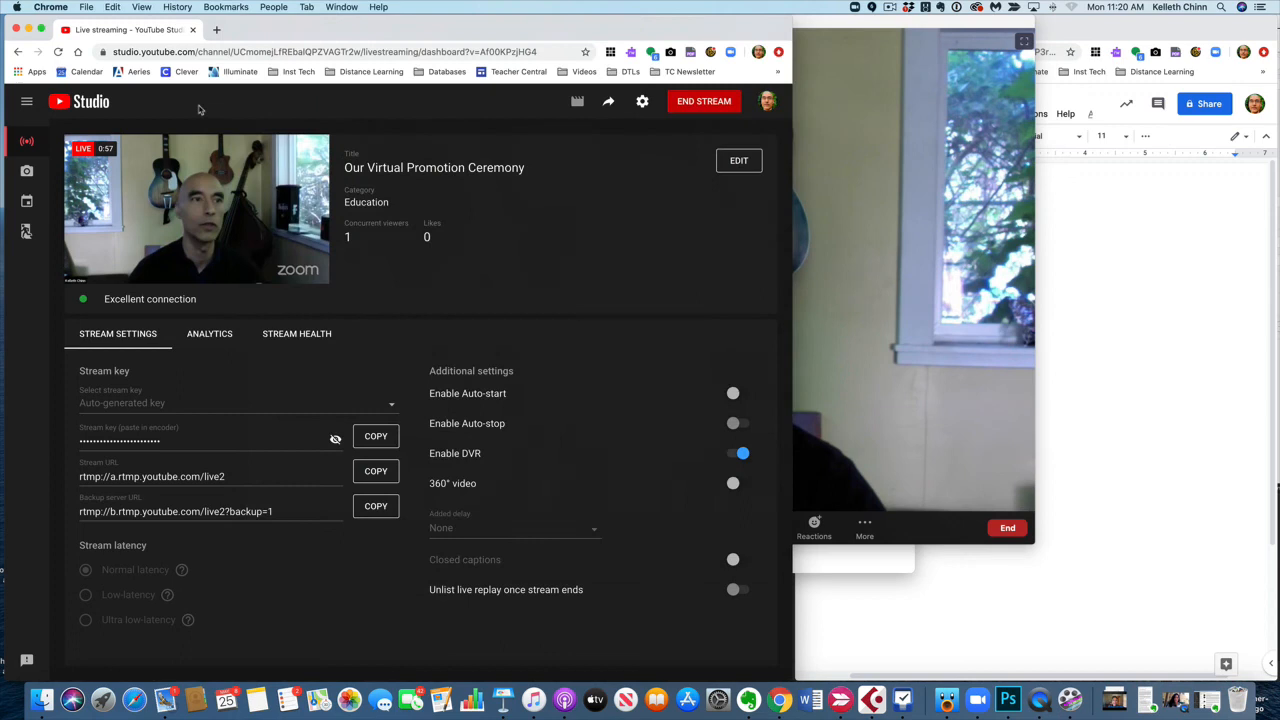
# Switch back to YouTube Studio, end the Our Virtual Promotion Ceremony stream and confirm ending it.
pyautogui.click(201, 108)
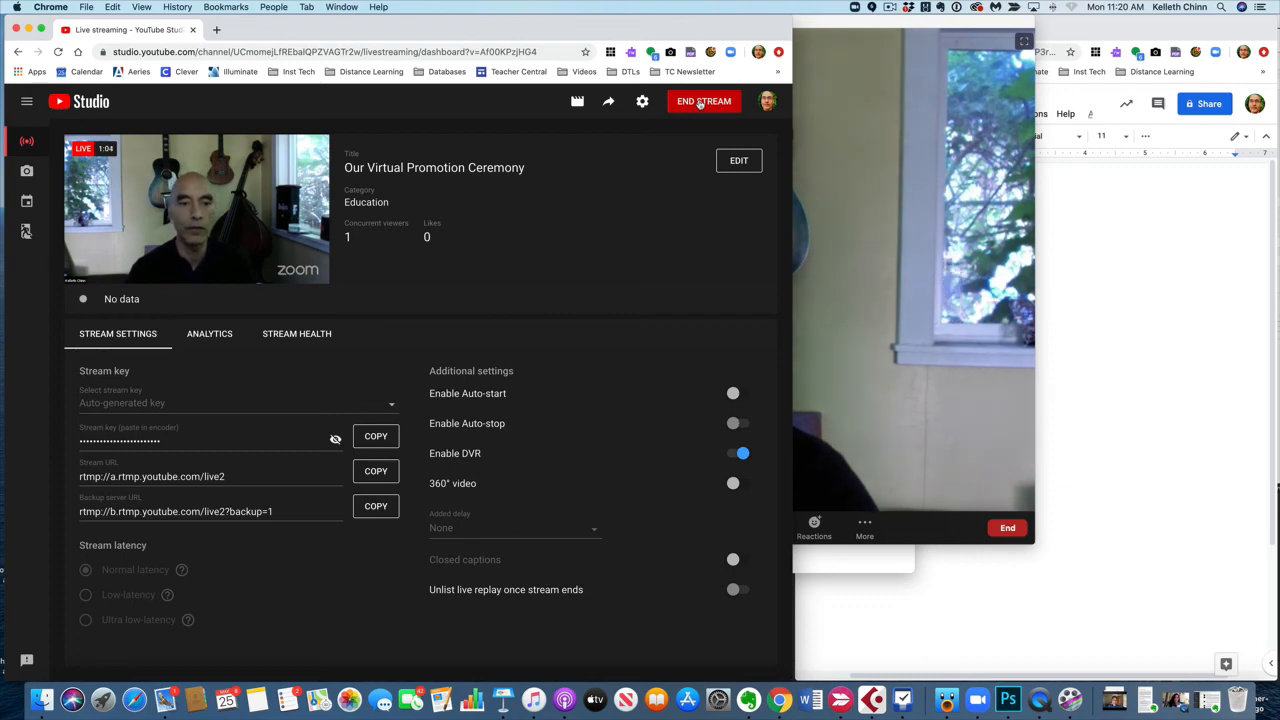
pyautogui.click(700, 104)
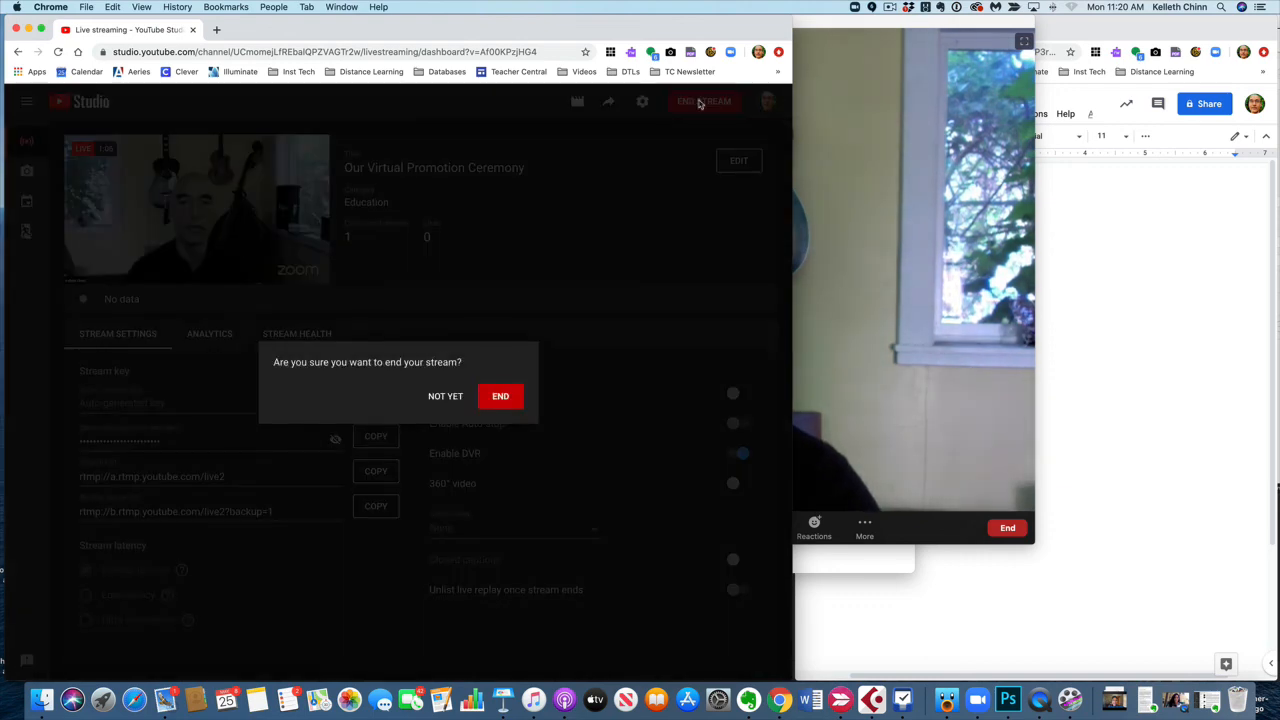
pyautogui.click(499, 398)
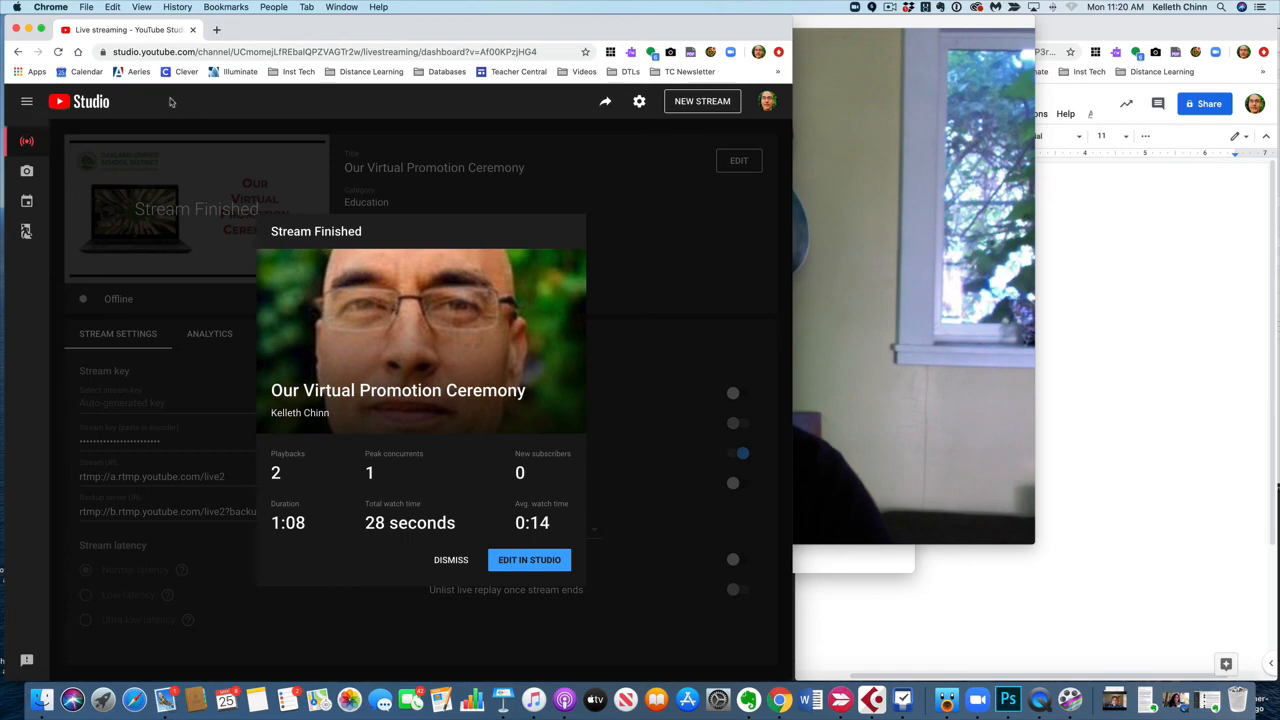
# Find the ceremony's live replay among the channel's live videos and view its available options, without choosing any.
pyautogui.click(95, 106)
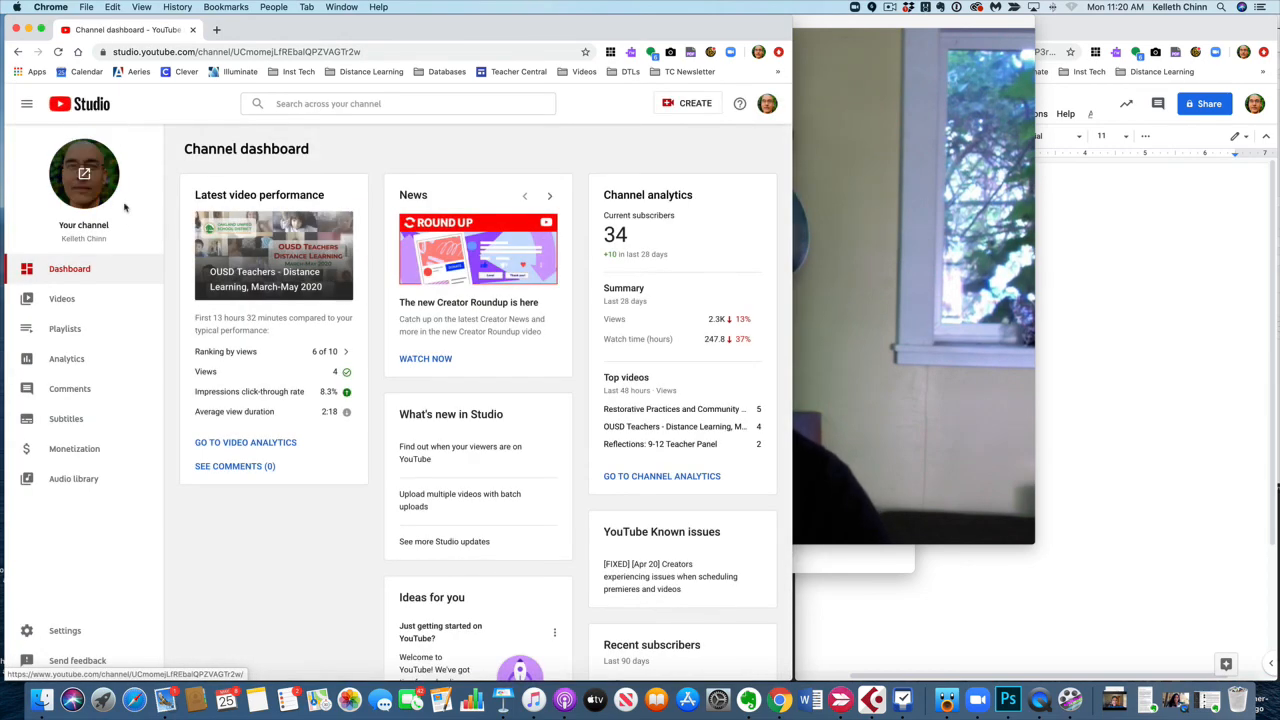
pyautogui.click(64, 300)
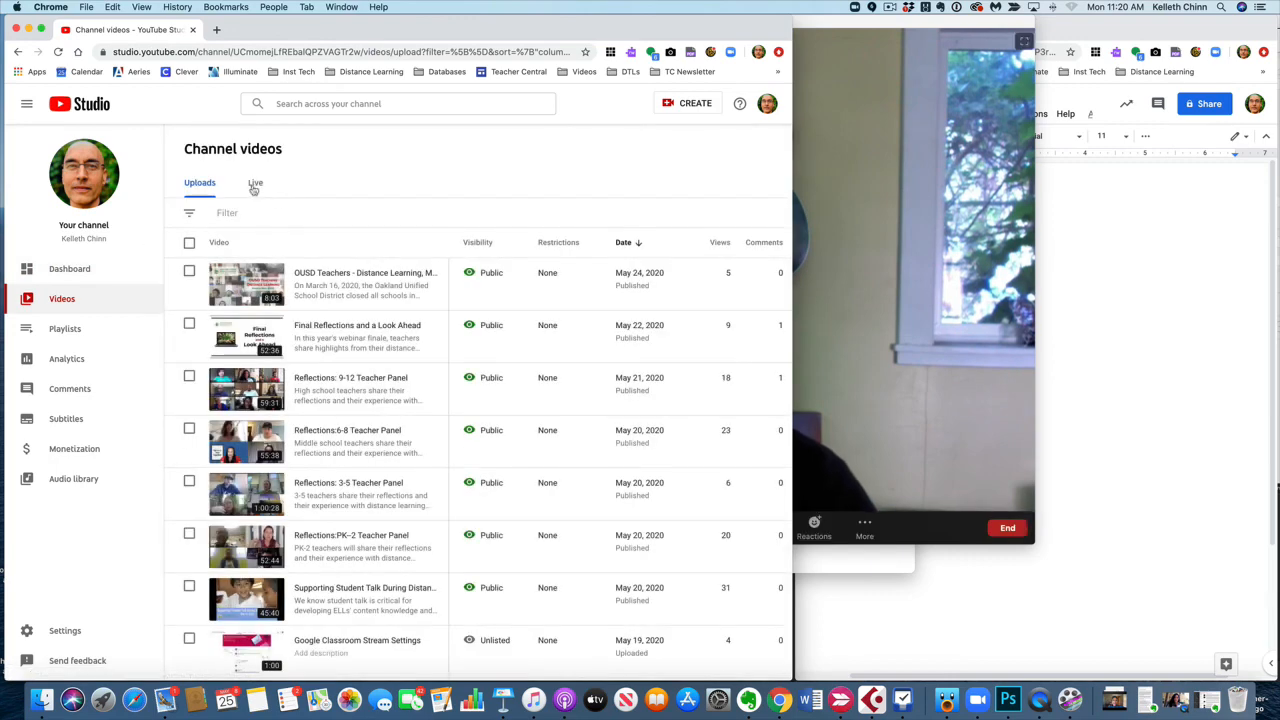
pyautogui.click(254, 186)
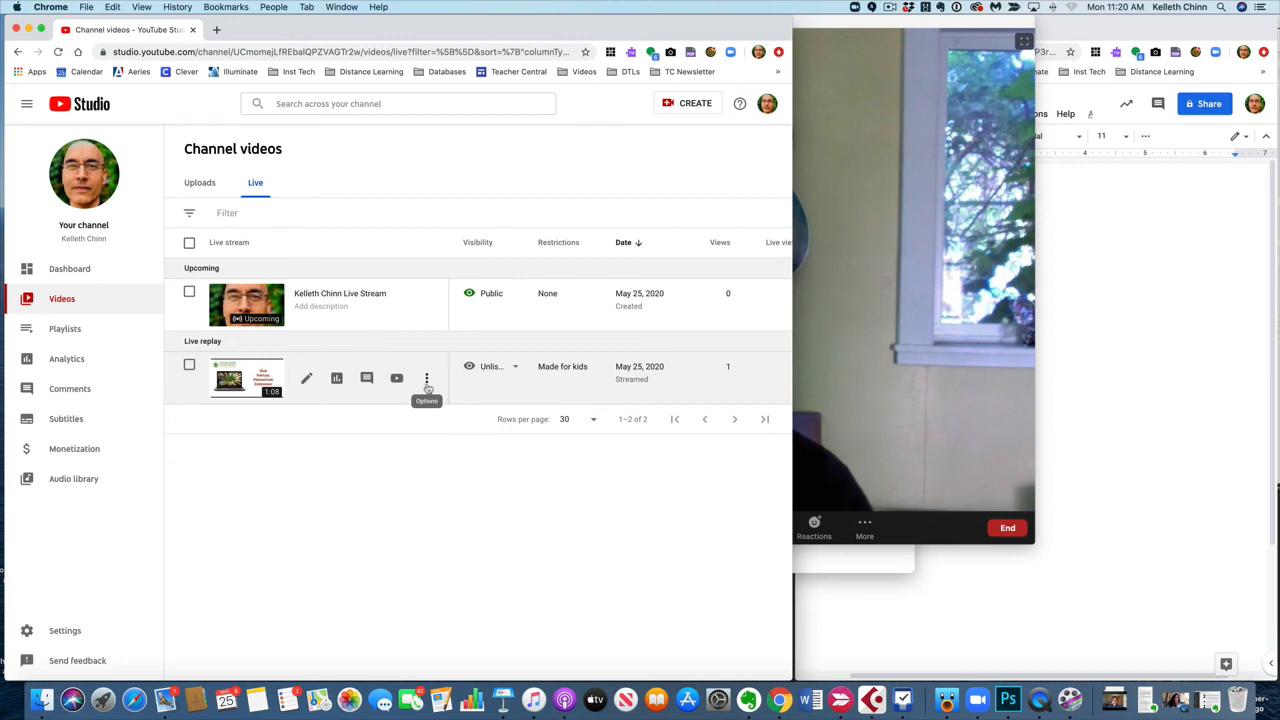
pyautogui.click(427, 381)
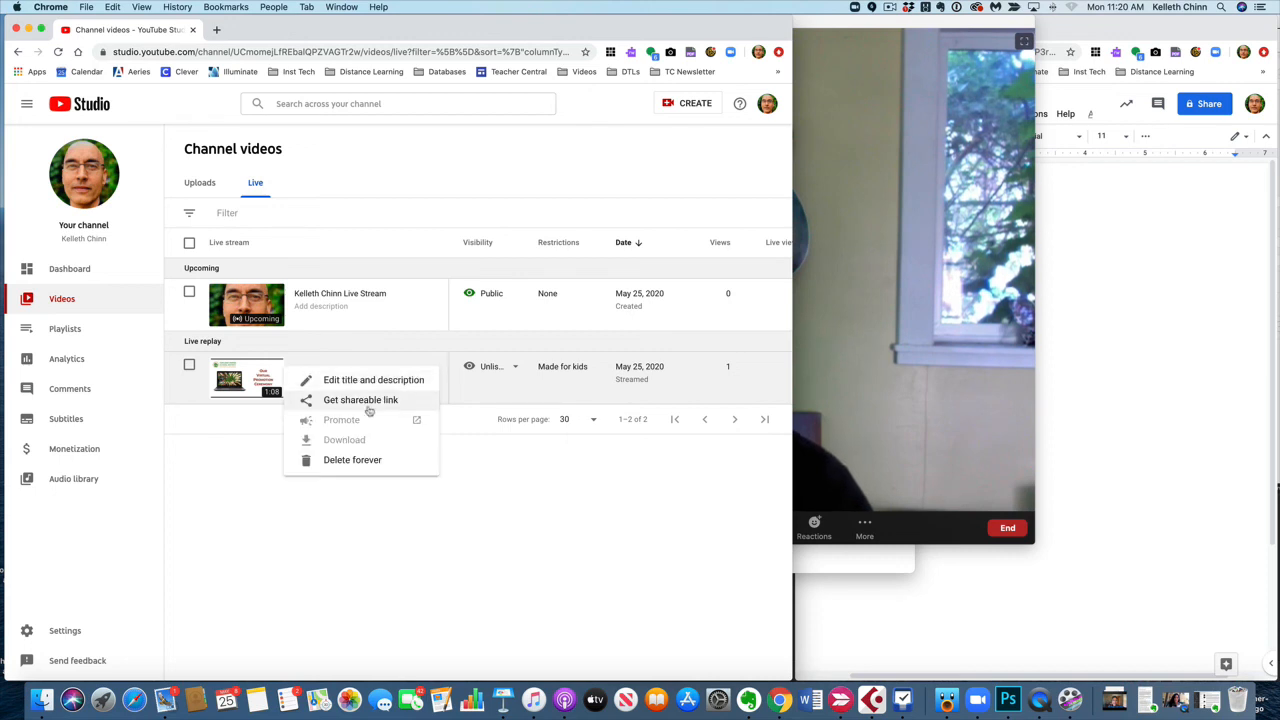
pyautogui.click(716, 507)
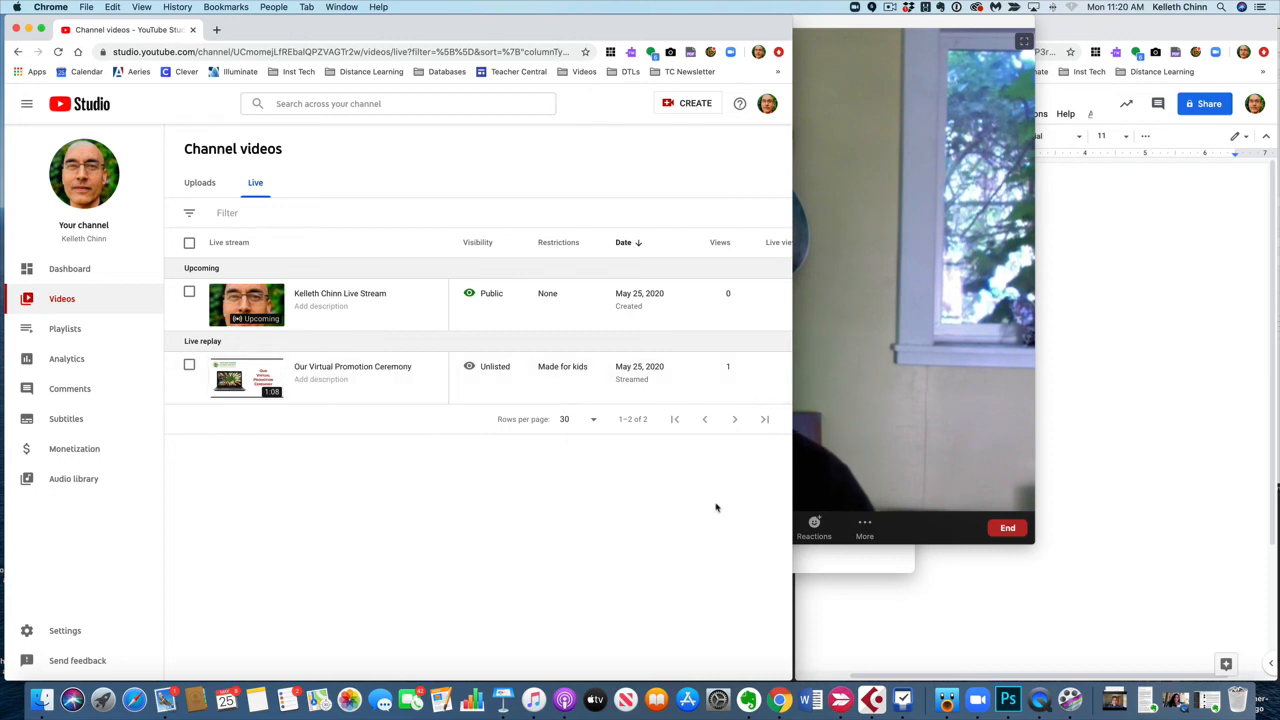